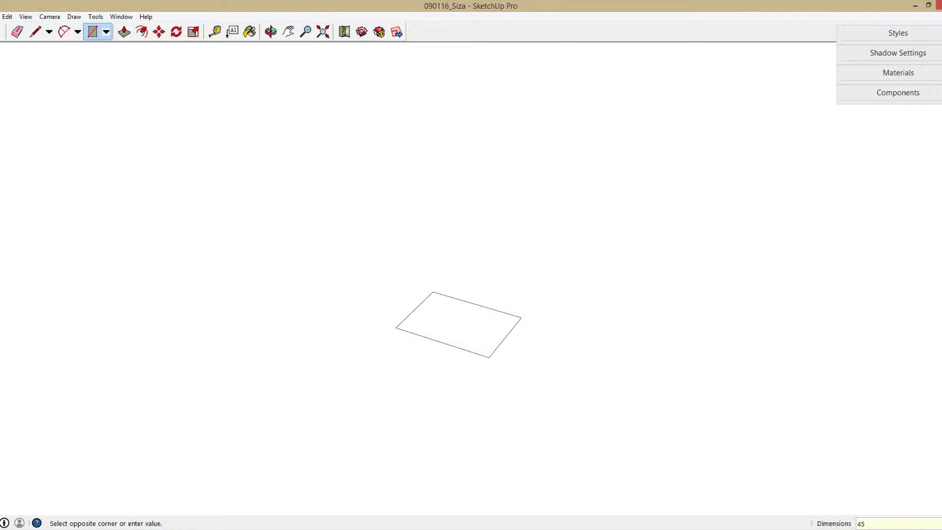
- Confirm the rectangle and cut off the strip's last-cell corner with an angled line
{"action": "key", "text": "Return"}
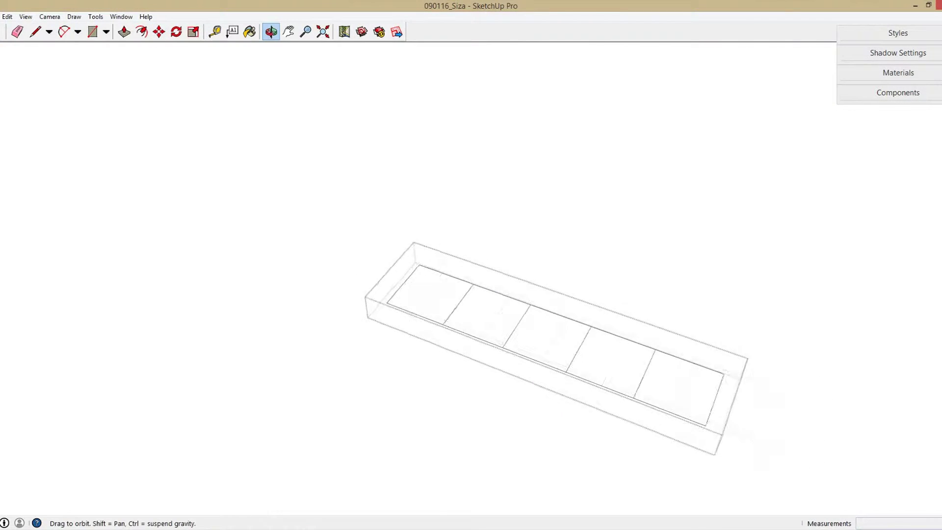
{"action": "key", "text": "l"}
{"action": "left_click", "coordinate": [664, 408]}
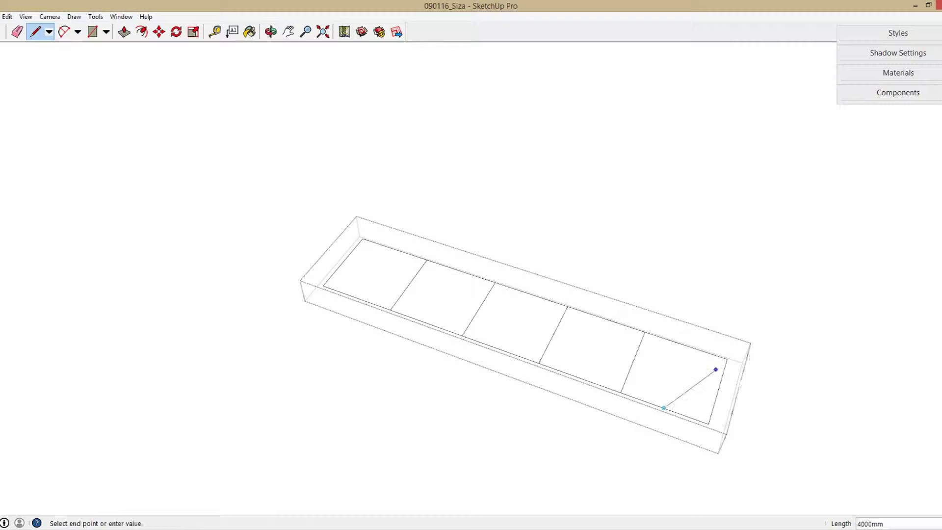
{"action": "left_click", "coordinate": [726, 359]}
{"action": "key", "text": "e"}
{"action": "key", "text": "space"}
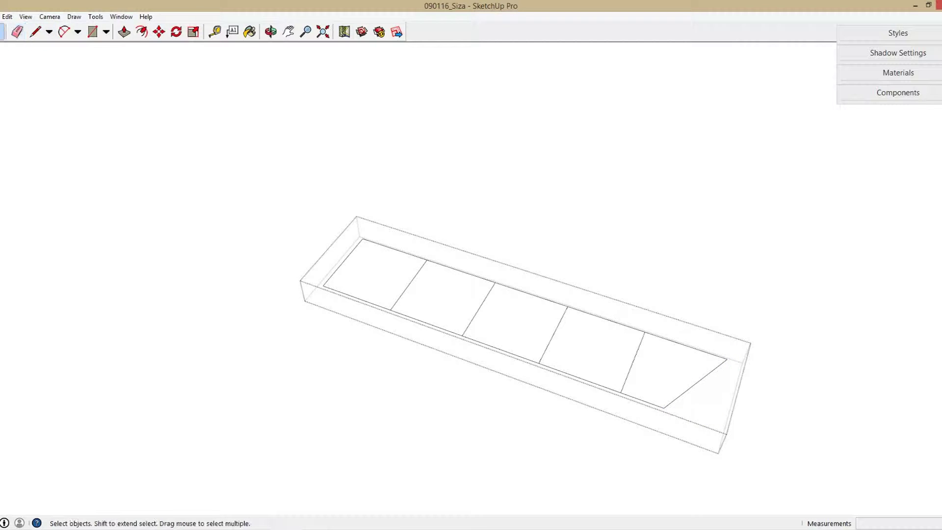
- Draw a long diagonal from the front edge to the far right corner and erase a divider
{"action": "key", "text": "l"}
{"action": "left_click", "coordinate": [578, 377]}
{"action": "key", "text": "space"}
{"action": "key", "text": "l"}
{"action": "left_click", "coordinate": [559, 370]}
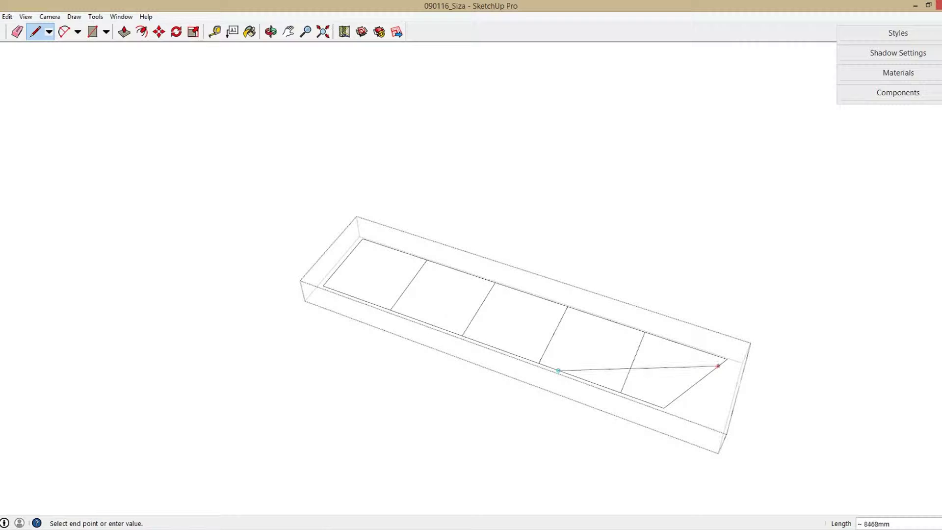
{"action": "left_click", "coordinate": [727, 359]}
{"action": "key", "text": "e"}
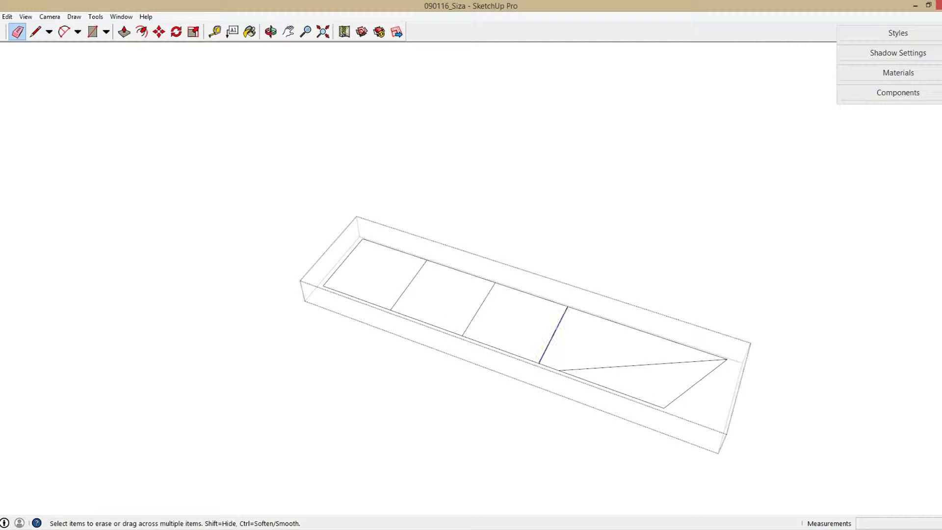
{"action": "left_click", "coordinate": [488, 295]}
- Draw a new back edge, the slanted left-end edge, and a perpendicular notch edge
{"action": "middle_click_drag", "start_coordinate": [488, 304], "coordinate": [516, 311]}
{"action": "key", "text": "l"}
{"action": "left_click", "coordinate": [519, 300]}
{"action": "left_click", "coordinate": [436, 349]}
{"action": "key", "text": "space"}
{"action": "mouse_move", "coordinate": [466, 319]}
{"action": "middle_mouse_down"}
{"action": "mouse_move", "coordinate": [530, 318]}
{"action": "mouse_move", "coordinate": [460, 325]}
{"action": "middle_mouse_up"}
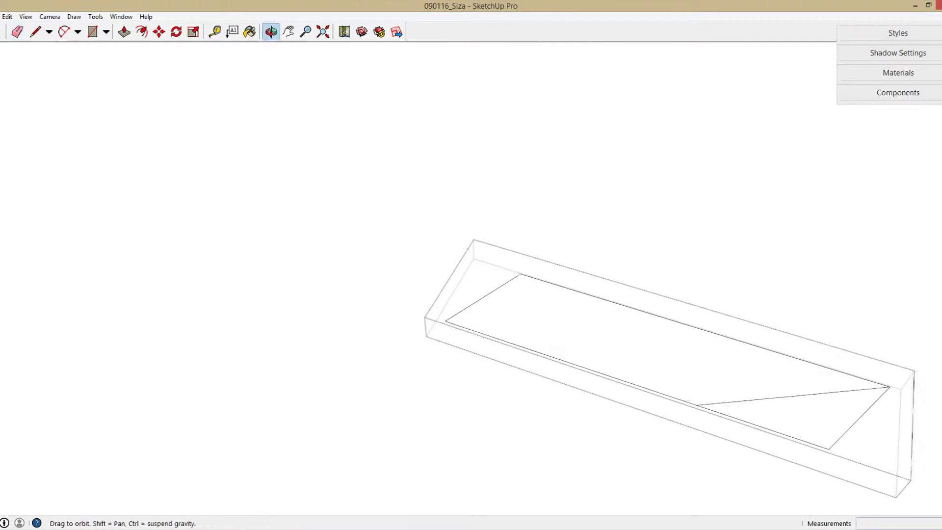
{"action": "key", "text": "l"}
{"action": "left_click", "coordinate": [459, 326]}
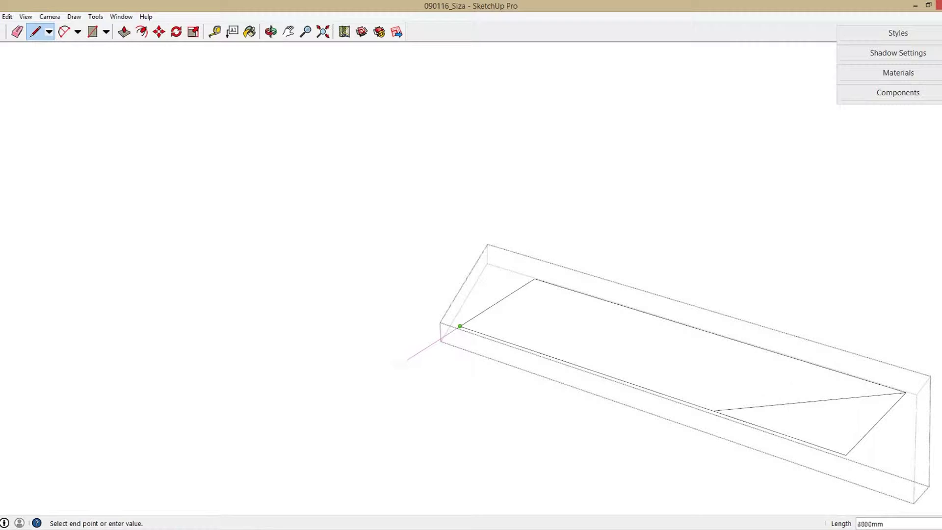
{"action": "left_click", "coordinate": [385, 373]}
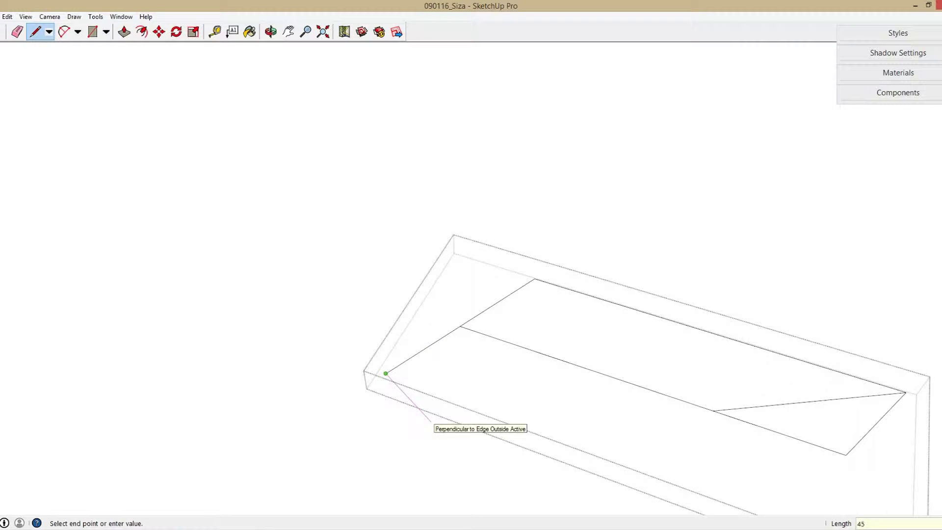
{"action": "left_click", "coordinate": [446, 437]}
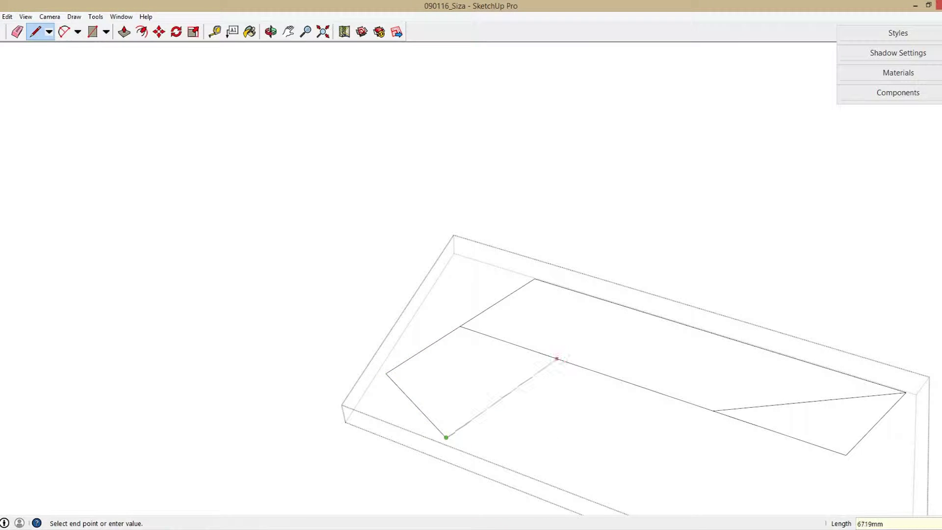
- Erase the interior edge, close off the notch, and remove the leftover stray edge
{"action": "key", "text": "r"}
{"action": "key", "text": "e"}
{"action": "left_click", "coordinate": [507, 342]}
{"action": "key", "text": "l"}
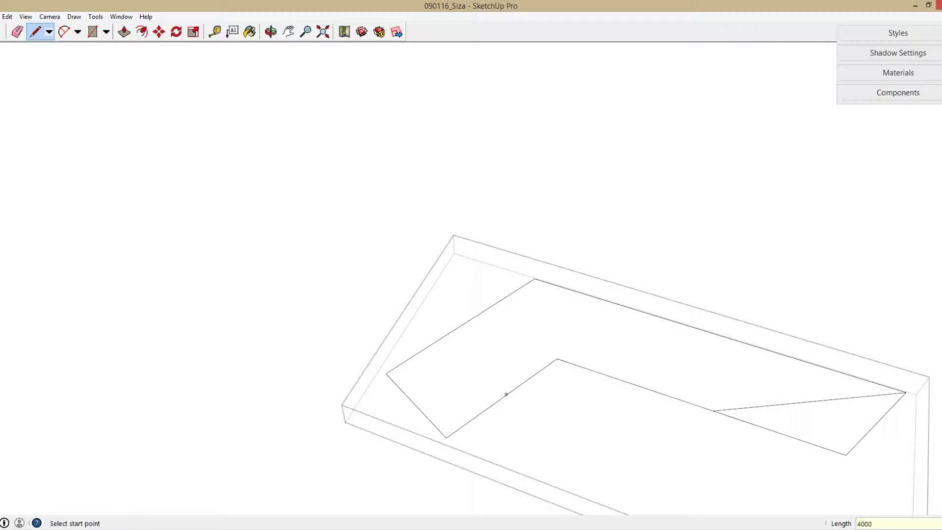
{"action": "left_click", "coordinate": [493, 404]}
{"action": "key", "text": "e"}
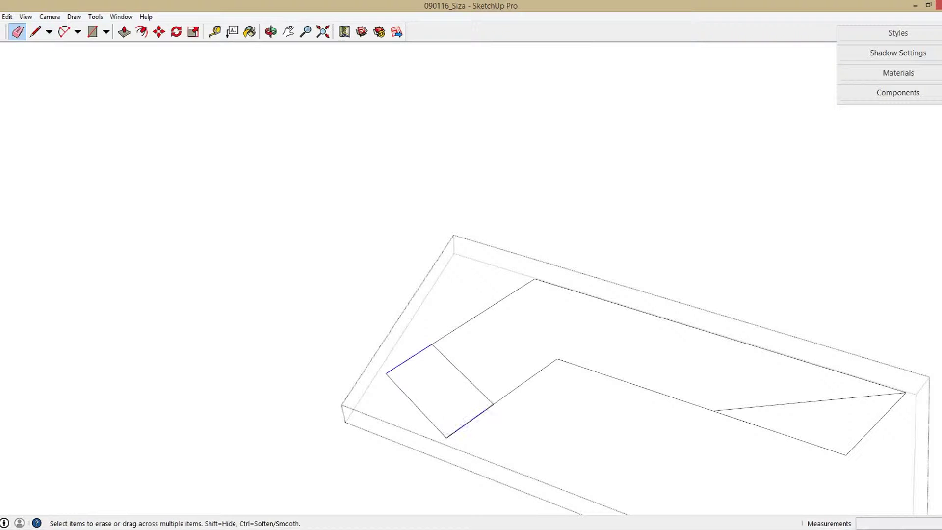
{"action": "left_click", "coordinate": [416, 405]}
{"action": "middle_click_drag", "start_coordinate": [415, 405], "coordinate": [294, 363]}
- Extrude the L-shaped floor face up 12000 mm
{"action": "key", "text": "space"}
{"action": "key", "text": "p"}
{"action": "type", "text": "12000"}
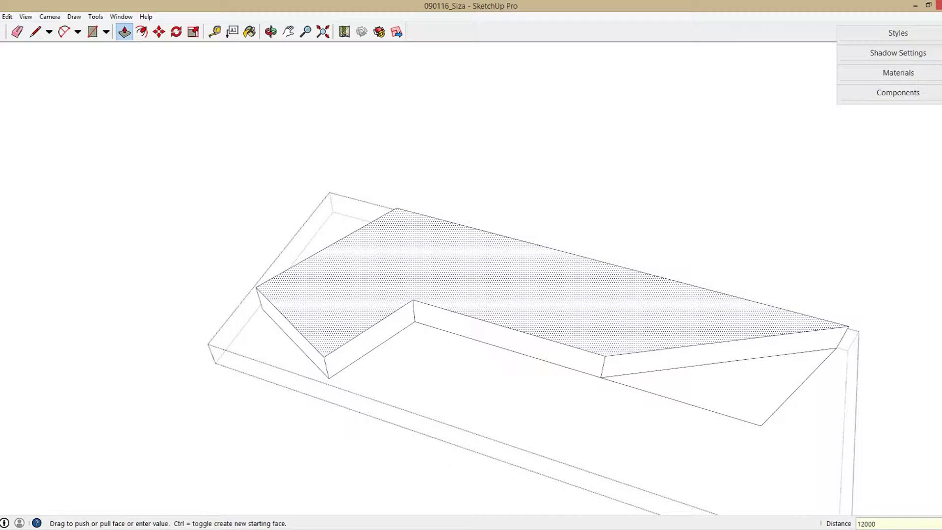
{"action": "key", "text": "Return"}
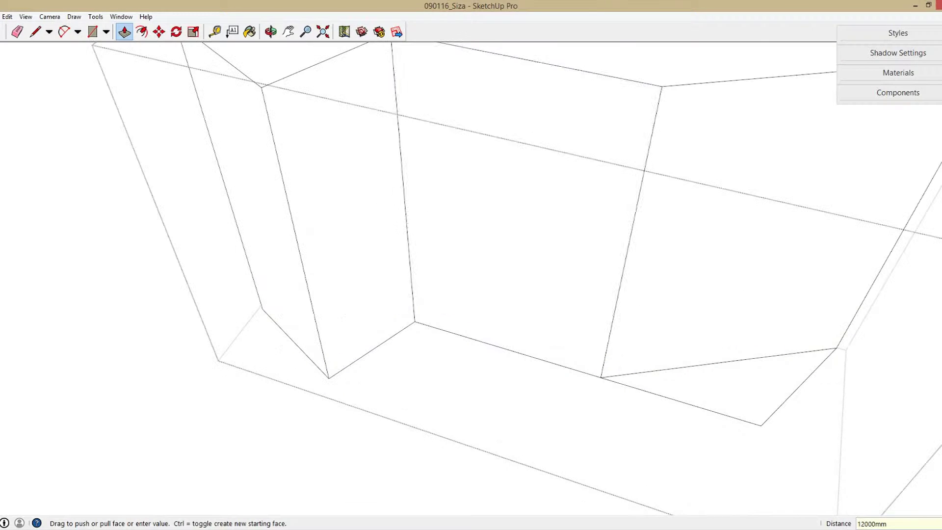
- Push/pull the triangular underside face of the end wedge 9000 mm
{"action": "scroll", "coordinate": [687, 245], "scroll_direction": "down", "scroll_amount": 5}
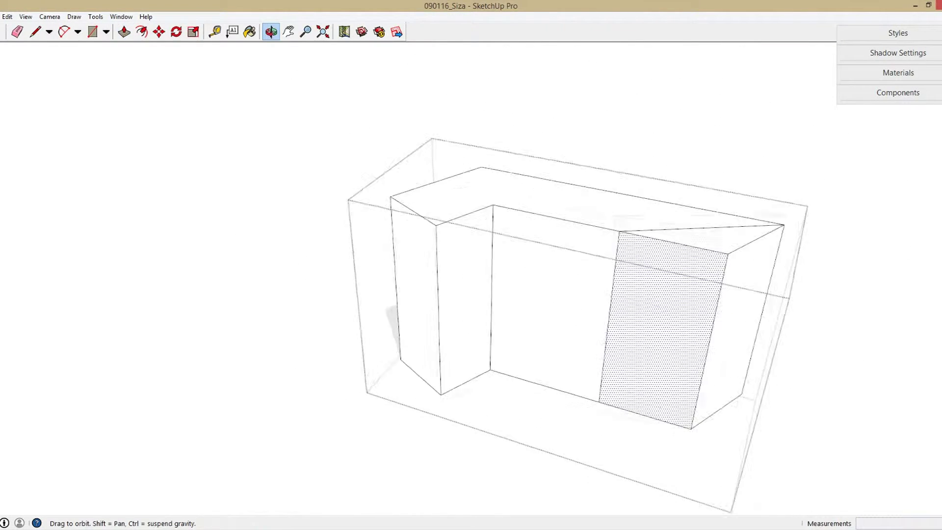
{"action": "middle_click_drag", "start_coordinate": [589, 245], "coordinate": [613, 172]}
{"action": "left_click", "coordinate": [540, 412]}
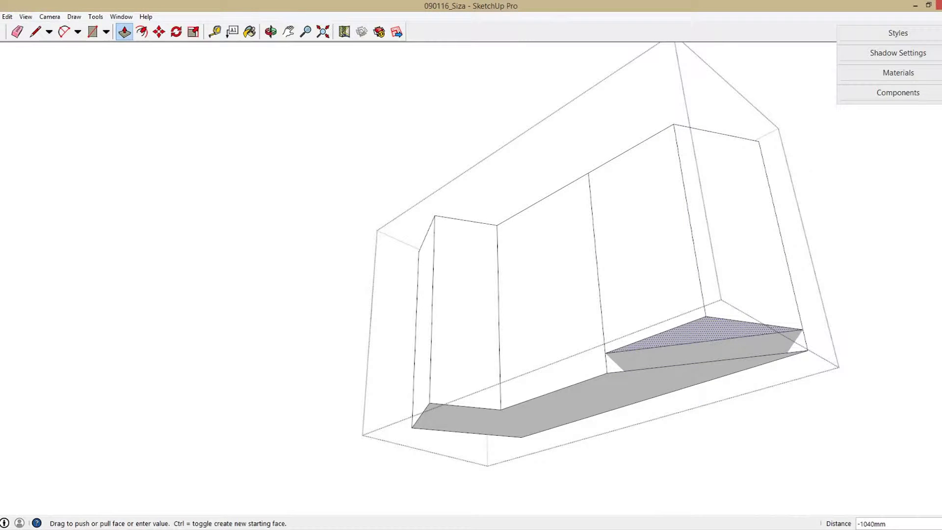
{"action": "key", "text": "Return"}
- Split the block's left-end underside face with a line across it
{"action": "key", "text": "space"}
{"action": "middle_click_drag", "start_coordinate": [588, 245], "coordinate": [684, 201], "text": "shift"}
{"action": "key", "text": "l"}
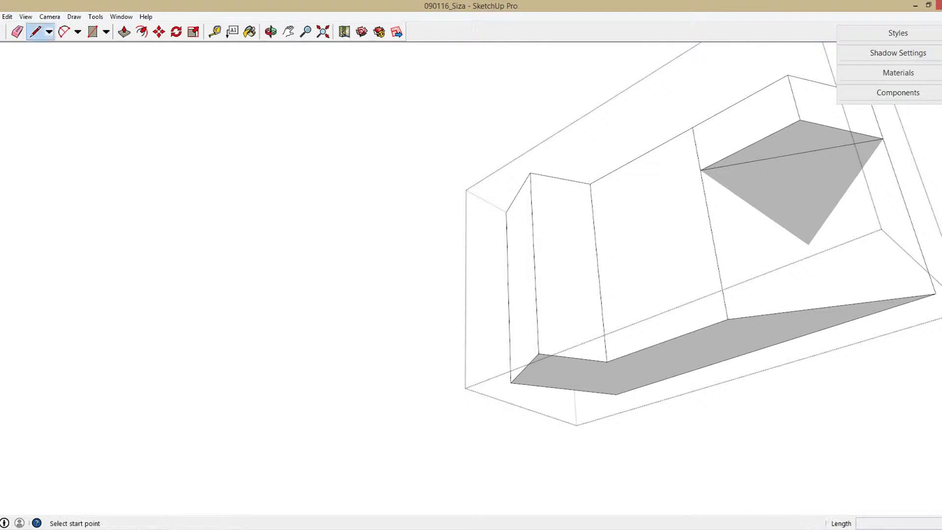
{"action": "left_click", "coordinate": [607, 362]}
{"action": "left_click", "coordinate": [539, 386]}
- Push the split-off underside face up 3000 mm to form the recess
{"action": "key", "text": "e"}
{"action": "key", "text": "space"}
{"action": "key", "text": "p"}
{"action": "left_click", "coordinate": [559, 366]}
{"action": "type", "text": "3000"}
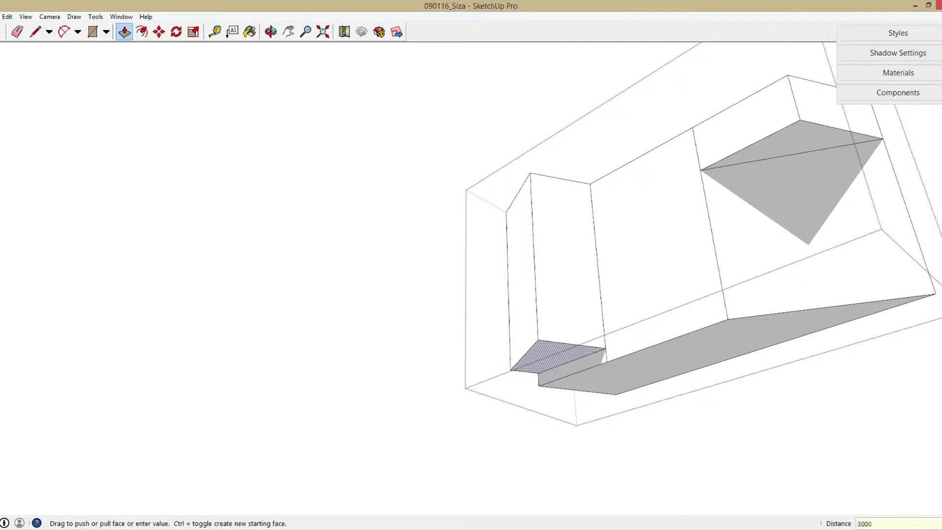
{"action": "key", "text": "Return"}
{"action": "key", "text": "space"}
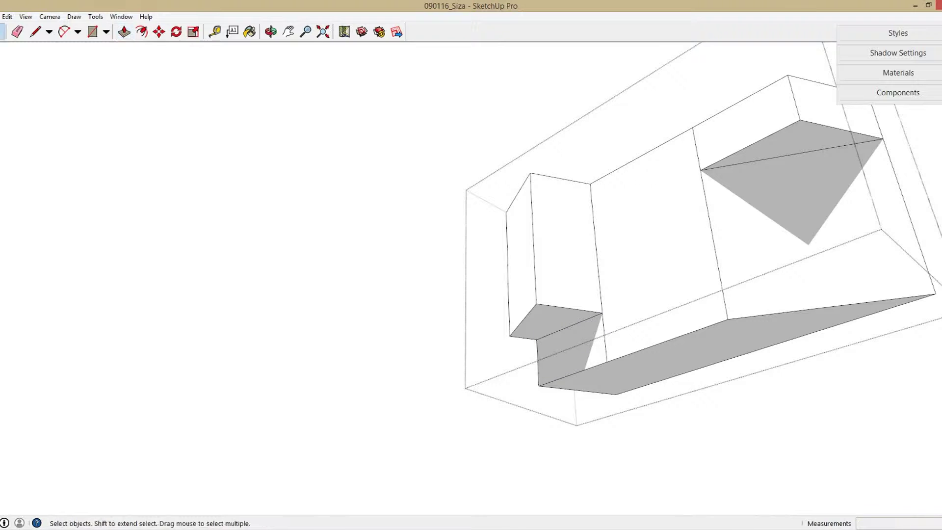
{"action": "key", "text": "o"}
{"action": "mouse_move", "coordinate": [638, 245]}
{"action": "middle_mouse_down"}
{"action": "mouse_move", "coordinate": [589, 304]}
{"action": "mouse_move", "coordinate": [642, 309]}
{"action": "mouse_move", "coordinate": [598, 299]}
{"action": "mouse_move", "coordinate": [481, 314]}
{"action": "mouse_move", "coordinate": [569, 319]}
{"action": "mouse_move", "coordinate": [604, 382]}
{"action": "mouse_move", "coordinate": [540, 344]}
{"action": "middle_mouse_up"}
{"action": "key", "text": "e"}
{"action": "key", "text": "f"}
{"action": "type", "text": "30"}
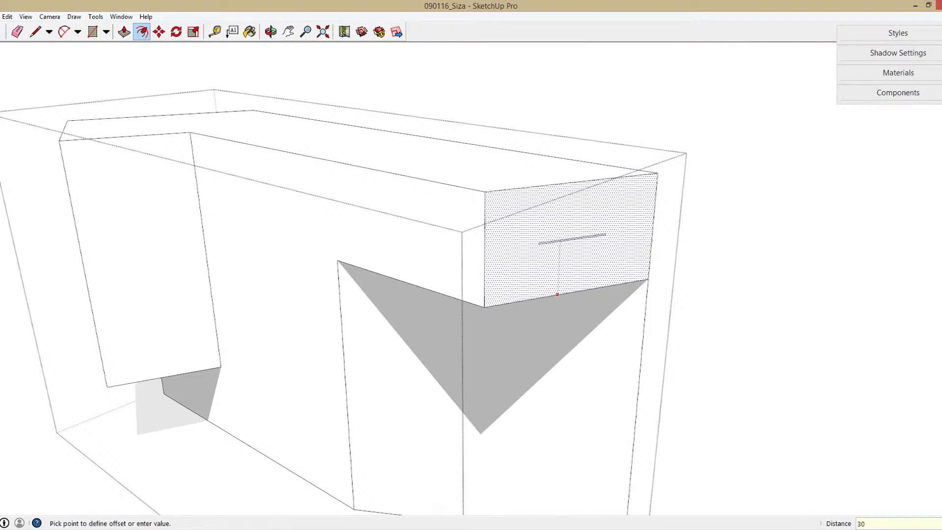
- Inset the end face 30 mm and push the inner face back 500 mm into a recess
{"action": "key", "text": "Return"}
{"action": "key", "text": "space"}
{"action": "left_click", "coordinate": [562, 229]}
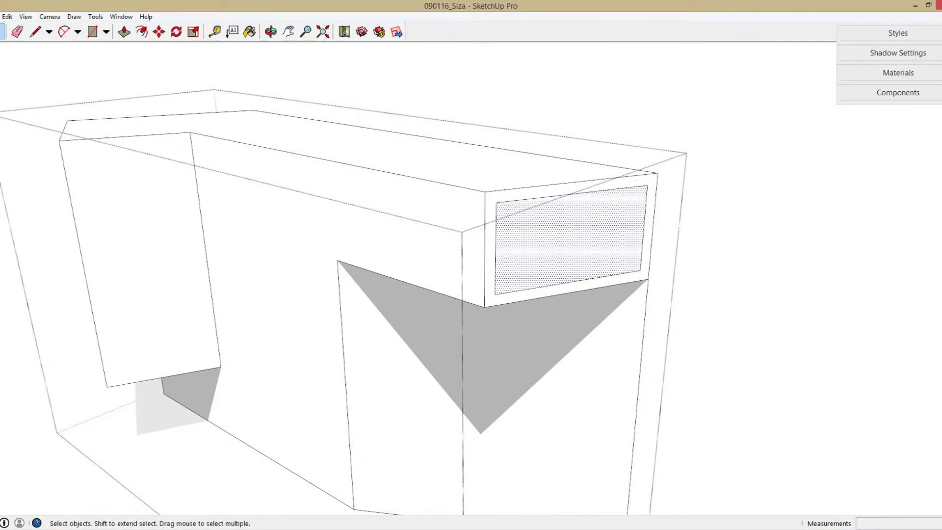
{"action": "key", "text": "p"}
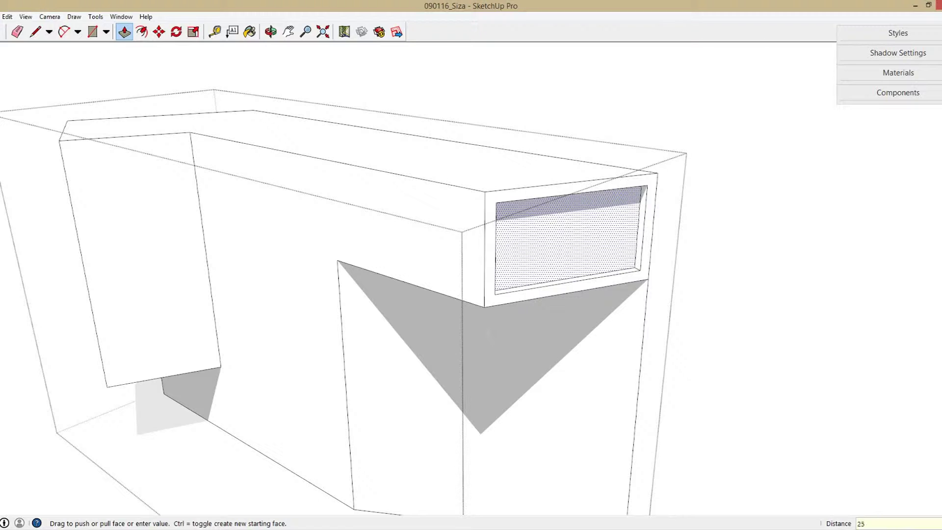
{"action": "type", "text": "0"}
{"action": "key", "text": "Return"}
{"action": "middle_click_drag", "start_coordinate": [471, 294], "coordinate": [442, 274]}
{"action": "key", "text": "space"}
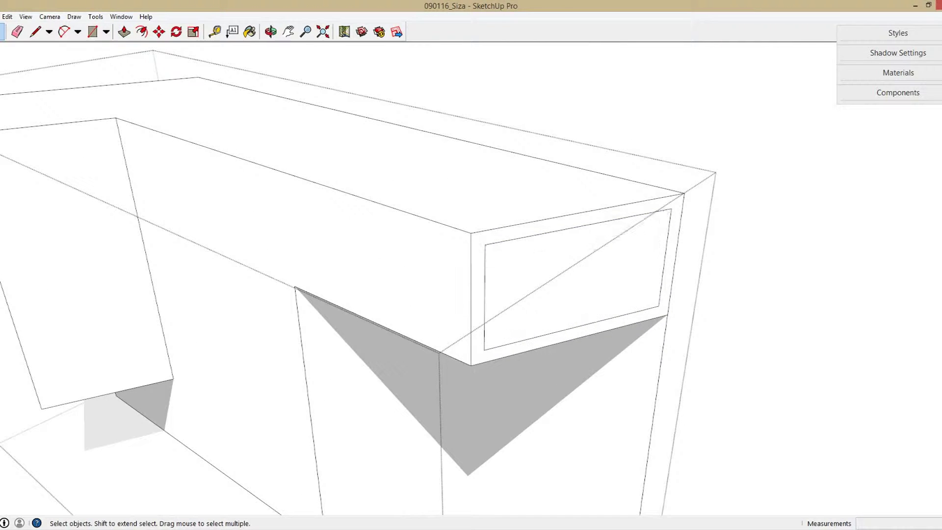
{"action": "key", "text": "p"}
{"action": "left_click", "coordinate": [568, 275]}
{"action": "type", "text": "500"}
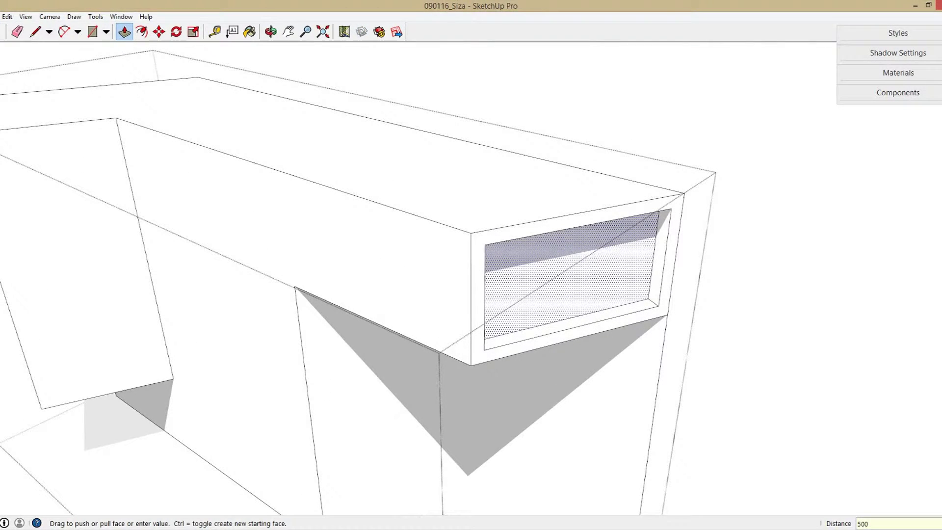
{"action": "key", "text": "Return"}
{"action": "key", "text": "space"}
- Inset a 100 mm window frame, set the glass back 50 mm, and apply Translucent_Glass_Gray
{"action": "middle_click_drag", "start_coordinate": [471, 294], "coordinate": [441, 304]}
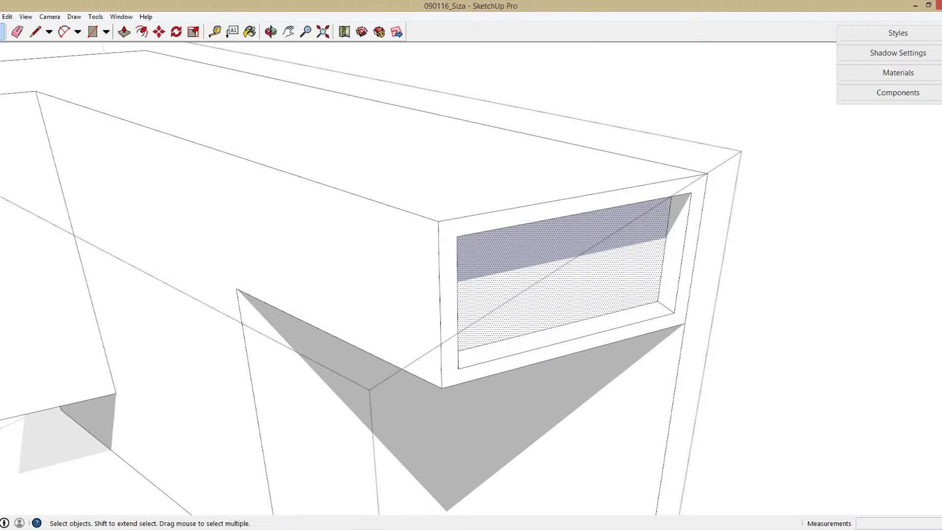
{"action": "key", "text": "f"}
{"action": "left_click", "coordinate": [574, 322]}
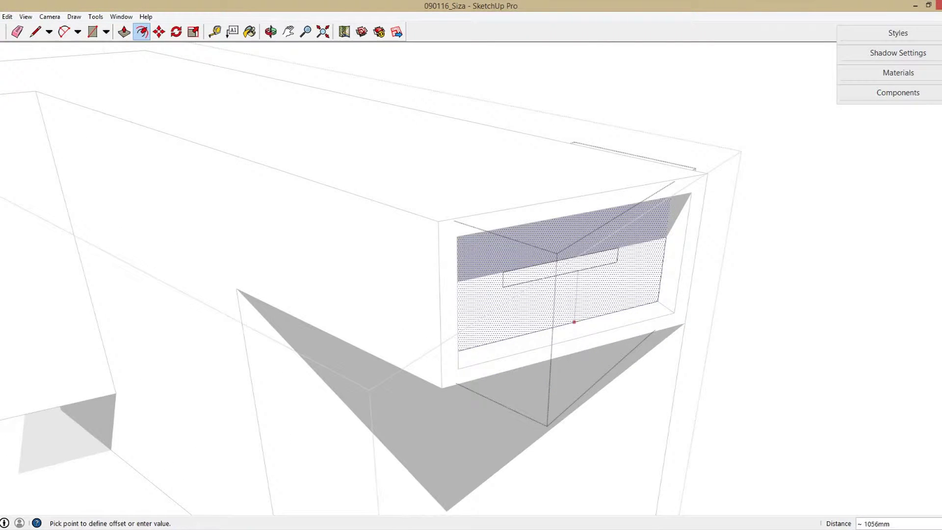
{"action": "key", "text": "Return"}
{"action": "key", "text": "space"}
{"action": "middle_click_drag", "start_coordinate": [471, 294], "coordinate": [461, 324]}
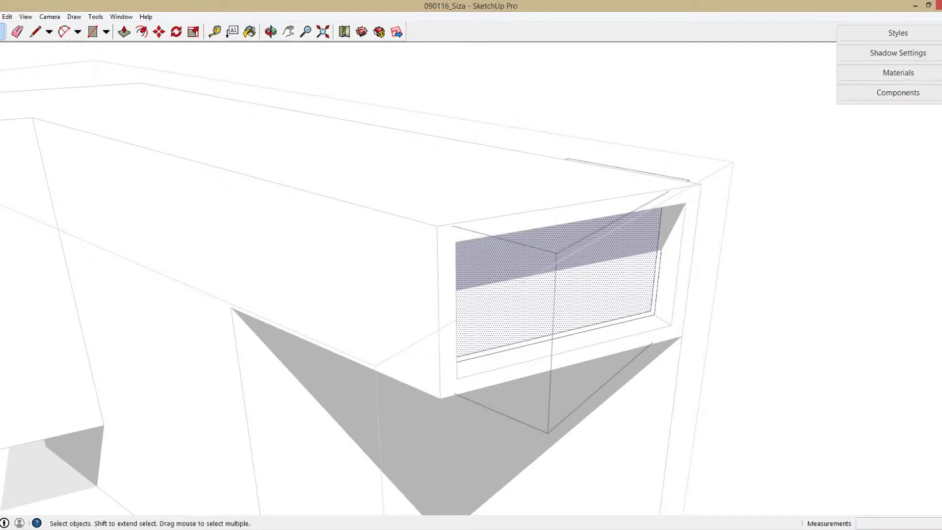
{"action": "key", "text": "p"}
{"action": "left_click", "coordinate": [554, 314]}
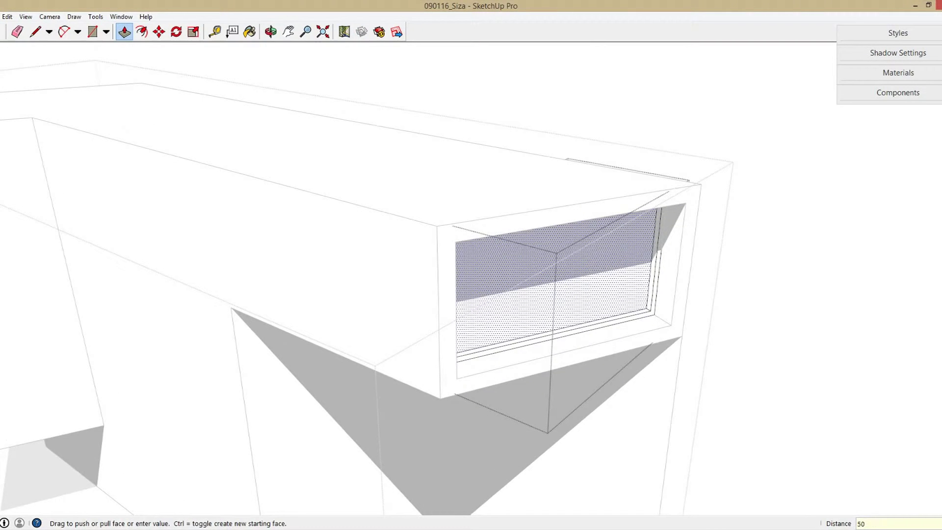
{"action": "key", "text": "Return"}
{"action": "key", "text": "space"}
{"action": "key", "text": "b"}
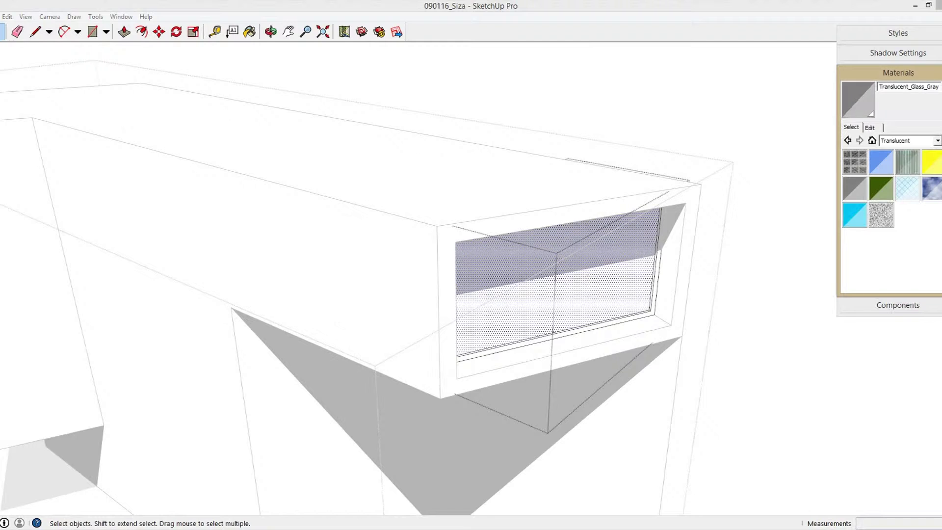
- Offset the left block's front face inward to create a thin border
{"action": "mouse_move", "coordinate": [470, 265]}
{"action": "middle_mouse_down"}
{"action": "mouse_move", "coordinate": [441, 275]}
{"action": "mouse_move", "coordinate": [392, 265]}
{"action": "middle_mouse_up"}
{"action": "scroll", "coordinate": [471, 264], "scroll_direction": "down", "scroll_amount": 10}
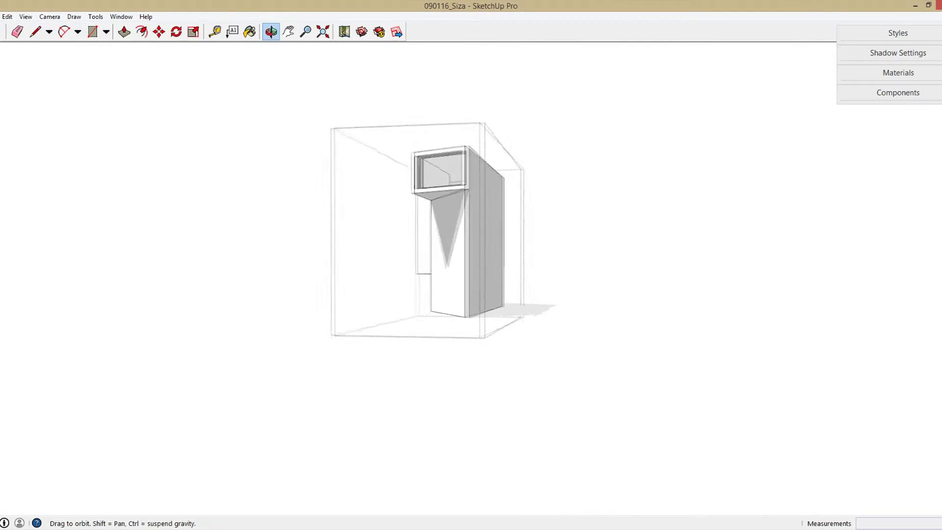
{"action": "mouse_move", "coordinate": [471, 265]}
{"action": "middle_mouse_down"}
{"action": "mouse_move", "coordinate": [432, 268]}
{"action": "mouse_move", "coordinate": [441, 265]}
{"action": "middle_mouse_up"}
{"action": "scroll", "coordinate": [530, 265], "scroll_direction": "up", "scroll_amount": 2}
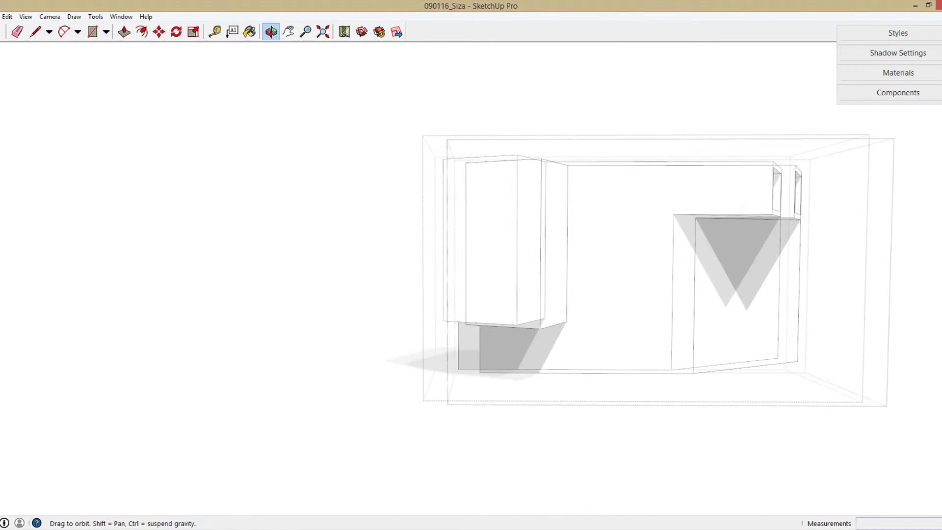
{"action": "scroll", "coordinate": [540, 275], "scroll_direction": "up", "scroll_amount": 2}
{"action": "scroll", "coordinate": [539, 274], "scroll_direction": "up", "scroll_amount": 2}
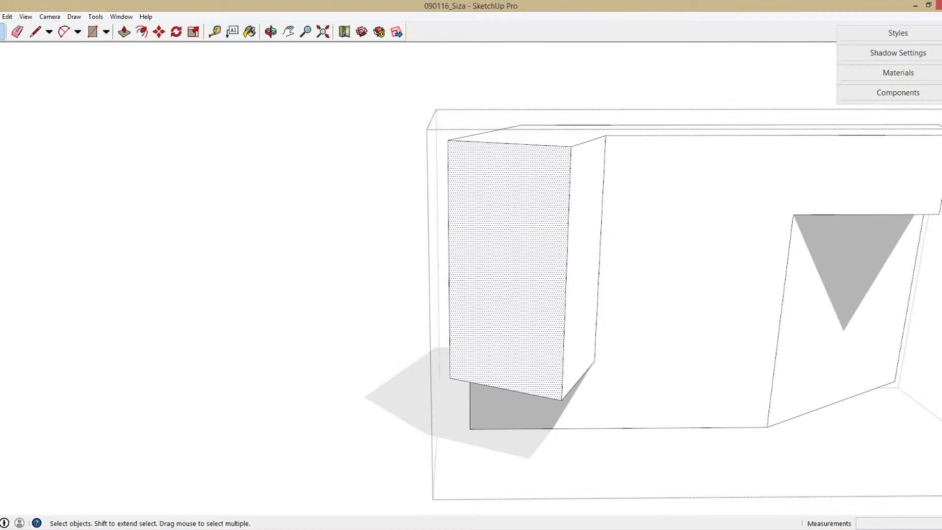
{"action": "key", "text": "f"}
{"action": "left_click", "coordinate": [566, 246]}
{"action": "type", "text": "0"}
{"action": "key", "text": "Return"}
{"action": "key", "text": "space"}
- Push the inner face inward to form the deep window recess
{"action": "middle_click_drag", "start_coordinate": [567, 246], "coordinate": [491, 245]}
{"action": "key", "text": "space"}
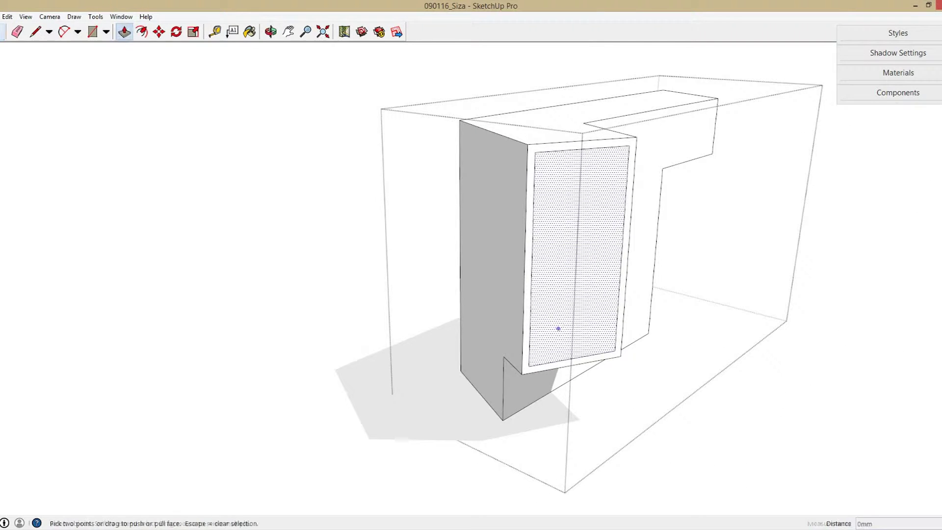
{"action": "key", "text": "p"}
{"action": "left_click", "coordinate": [578, 245]}
{"action": "key", "text": "space"}
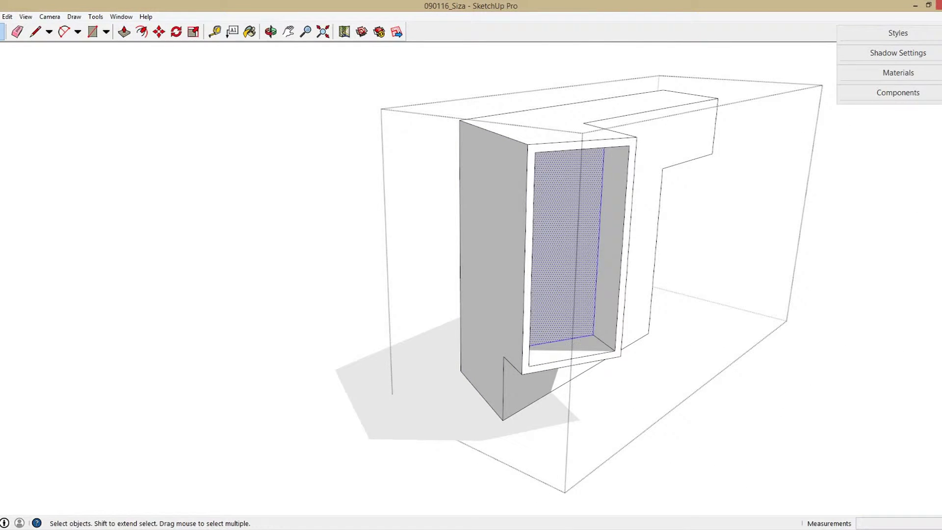
- Select the recessed face's top edge and begin a Ctrl move-copy of it
{"action": "middle_click_drag", "start_coordinate": [564, 246], "coordinate": [490, 245]}
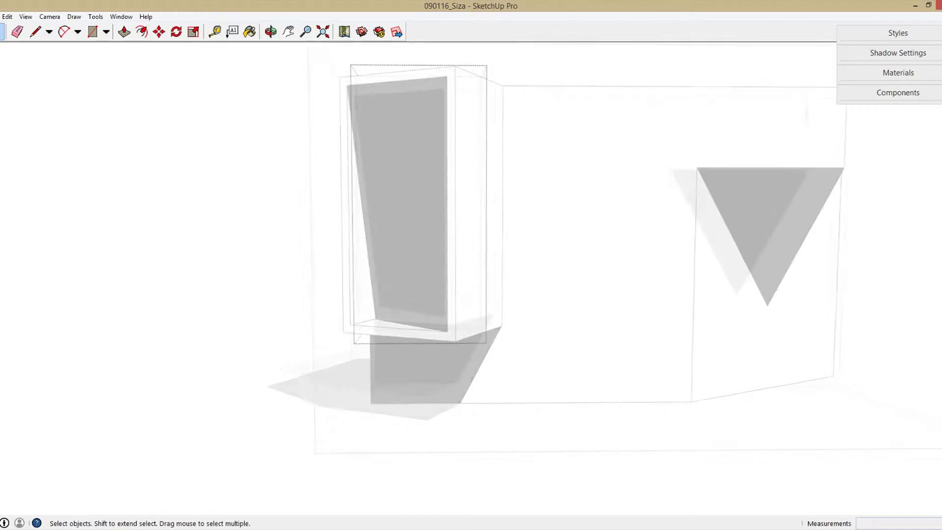
{"action": "middle_click_drag", "start_coordinate": [540, 221], "coordinate": [495, 203]}
{"action": "key", "text": "f"}
{"action": "left_click", "coordinate": [495, 202]}
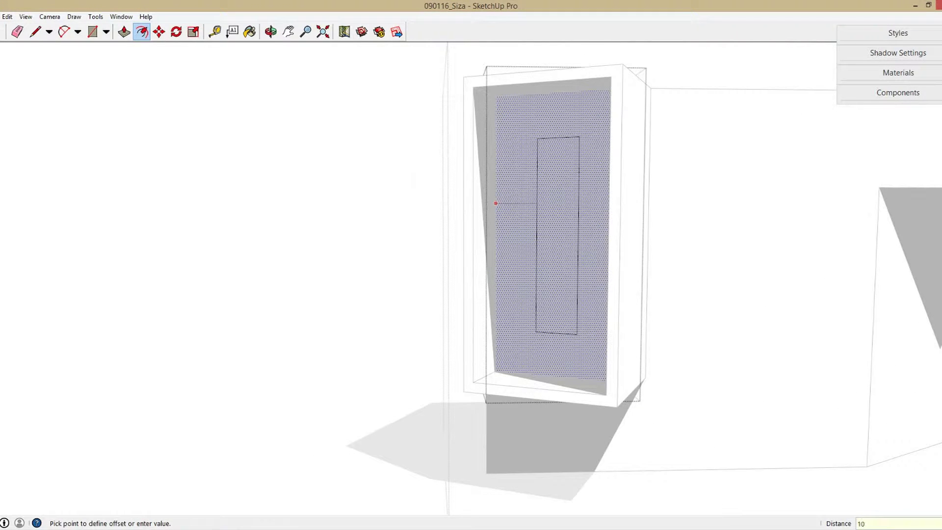
{"action": "key", "text": "Escape"}
{"action": "scroll", "coordinate": [547, 93], "scroll_direction": "up", "scroll_amount": 1}
{"action": "key", "text": "space"}
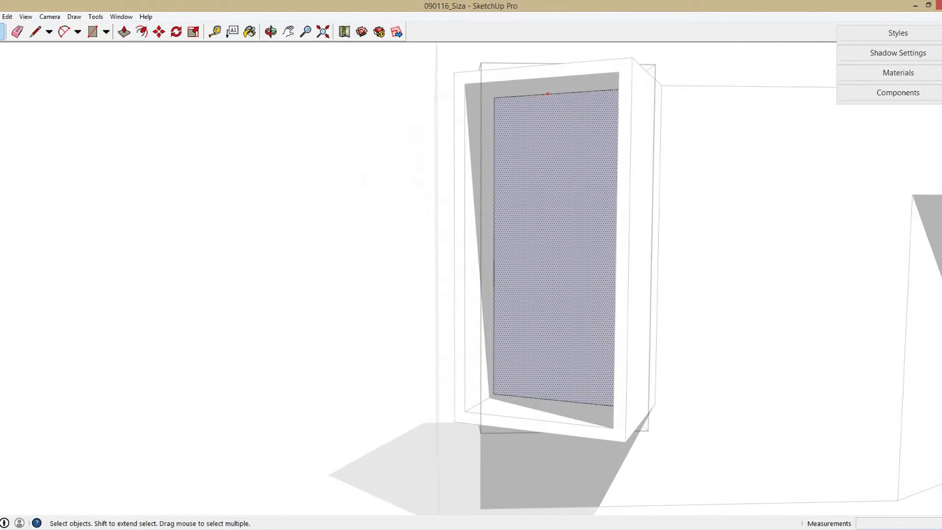
{"action": "left_click", "coordinate": [555, 94]}
{"action": "key", "text": "m"}
{"action": "key", "text": "ctrl"}
{"action": "left_click", "coordinate": [495, 98]}
{"action": "scroll", "coordinate": [491, 152], "scroll_direction": "down", "scroll_amount": 5}
- Copy the recess's top edge 4000 mm down
{"action": "middle_click_drag", "start_coordinate": [491, 152], "coordinate": [387, 130]}
{"action": "type", "text": "4000"}
{"action": "key", "text": "Return"}
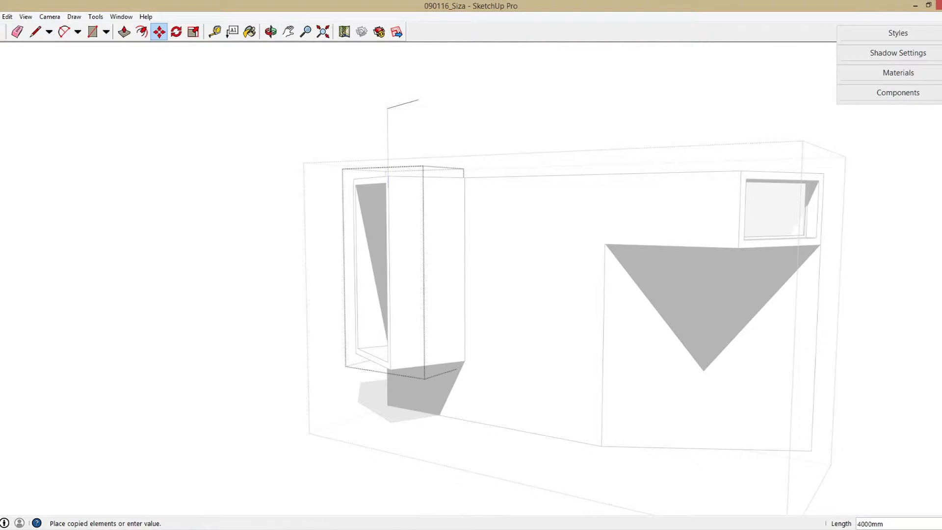
{"action": "scroll", "coordinate": [798, 219], "scroll_direction": "up", "scroll_amount": 1}
{"action": "scroll", "coordinate": [804, 236], "scroll_direction": "up", "scroll_amount": 2}
{"action": "scroll", "coordinate": [811, 250], "scroll_direction": "up", "scroll_amount": 2}
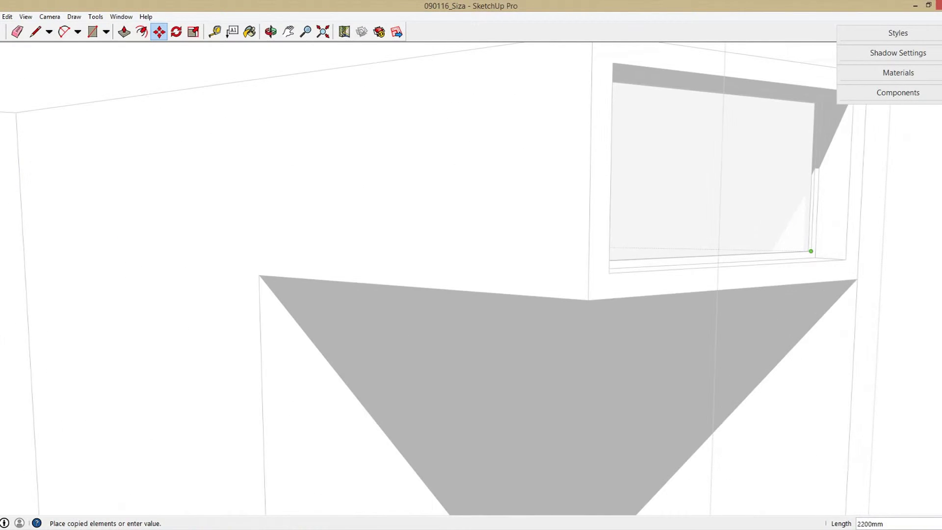
{"action": "left_click", "coordinate": [807, 250]}
- Copy the new edge another 10 mm to form the transom
{"action": "scroll", "coordinate": [799, 250], "scroll_direction": "down", "scroll_amount": 5}
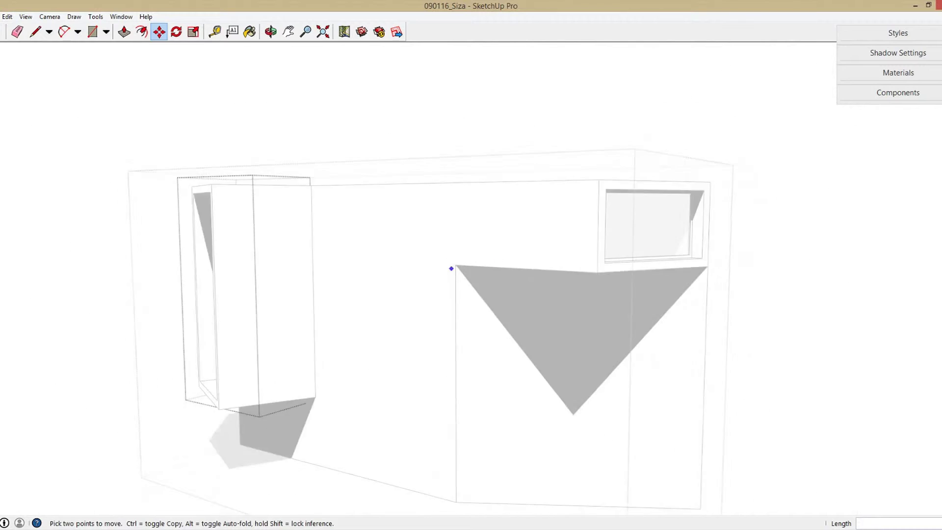
{"action": "middle_click_drag", "start_coordinate": [448, 269], "coordinate": [417, 235]}
{"action": "scroll", "coordinate": [546, 223], "scroll_direction": "up", "scroll_amount": 3}
{"action": "scroll", "coordinate": [546, 215], "scroll_direction": "up", "scroll_amount": 2}
{"action": "left_click", "coordinate": [551, 194]}
{"action": "key", "text": "ctrl"}
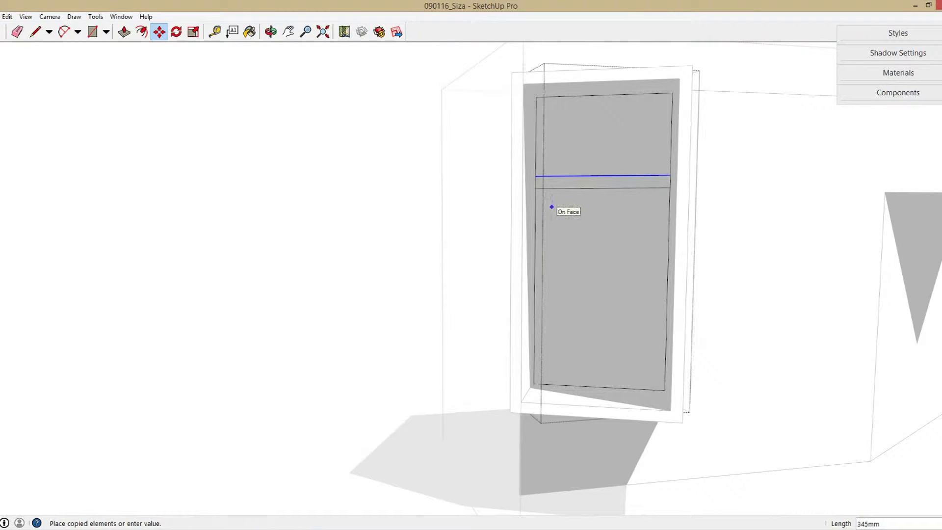
{"action": "key", "text": "Return"}
{"action": "scroll", "coordinate": [544, 196], "scroll_direction": "up", "scroll_amount": 3}
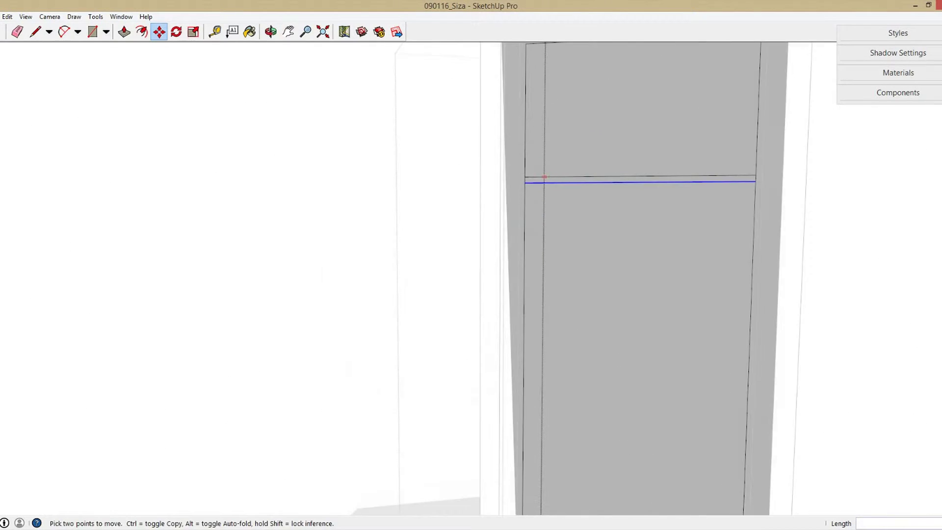
{"action": "scroll", "coordinate": [532, 184], "scroll_direction": "up", "scroll_amount": 2}
- Erase stray edges and push the lower window panel in 5 mm
{"action": "key", "text": "e"}
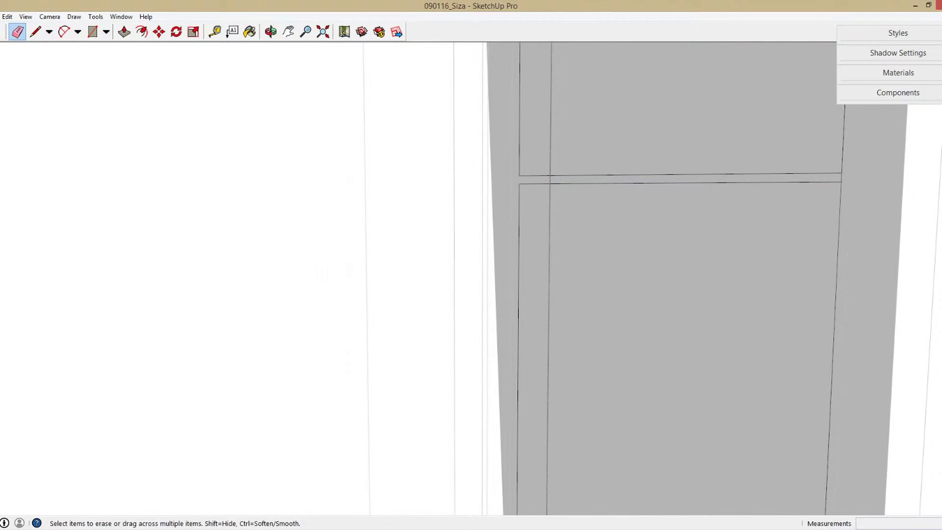
{"action": "middle_click_drag", "start_coordinate": [638, 294], "coordinate": [588, 304]}
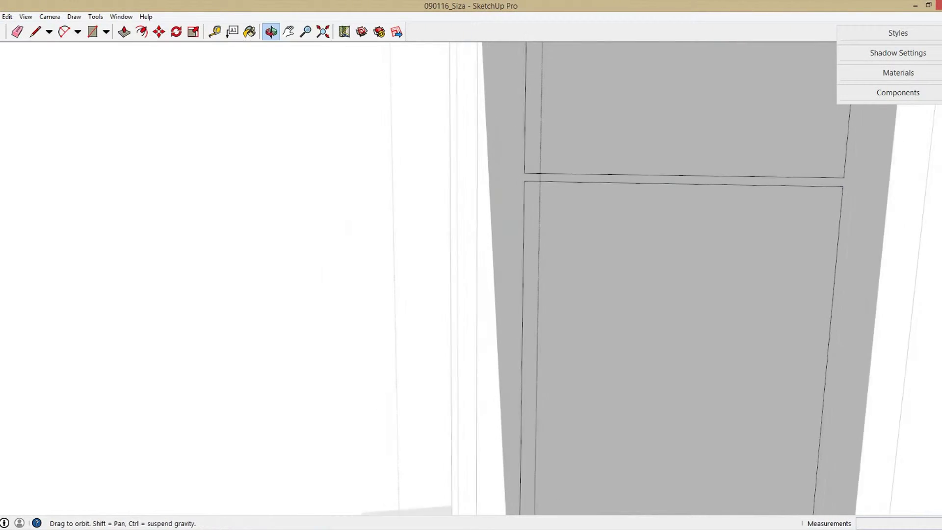
{"action": "key", "text": "p"}
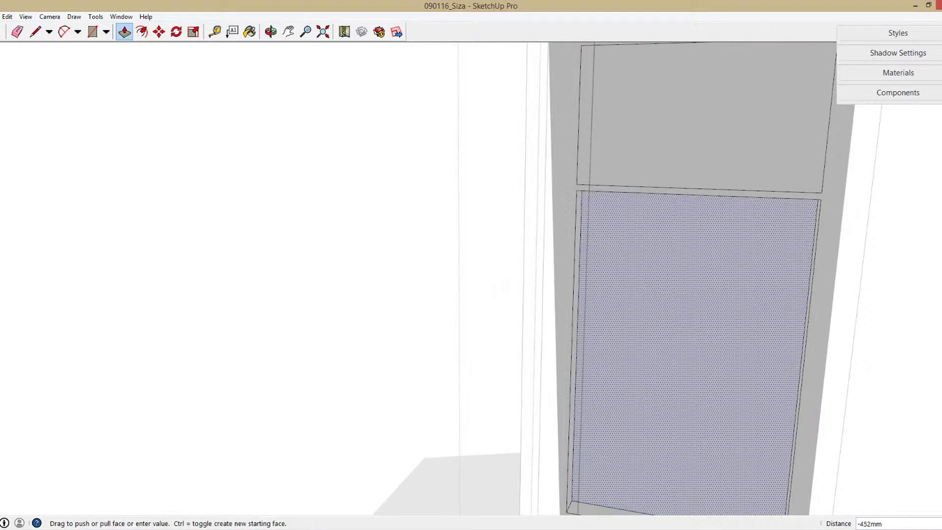
{"action": "type", "text": "5"}
{"action": "key", "text": "Return"}
{"action": "middle_click_drag", "start_coordinate": [637, 294], "coordinate": [588, 295]}
{"action": "scroll", "coordinate": [637, 294], "scroll_direction": "up", "scroll_amount": 2}
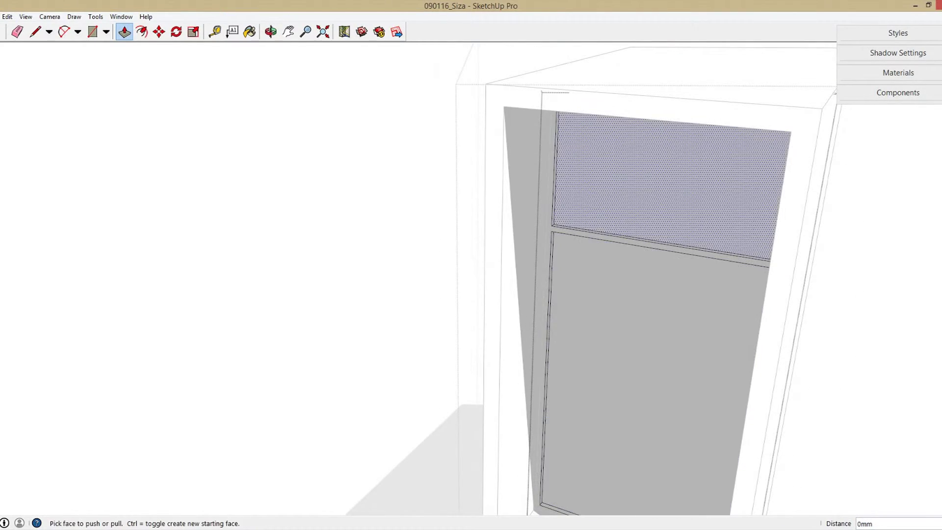
{"action": "middle_click_drag", "start_coordinate": [662, 171], "coordinate": [564, 197]}
{"action": "middle_click_drag", "start_coordinate": [588, 294], "coordinate": [530, 302]}
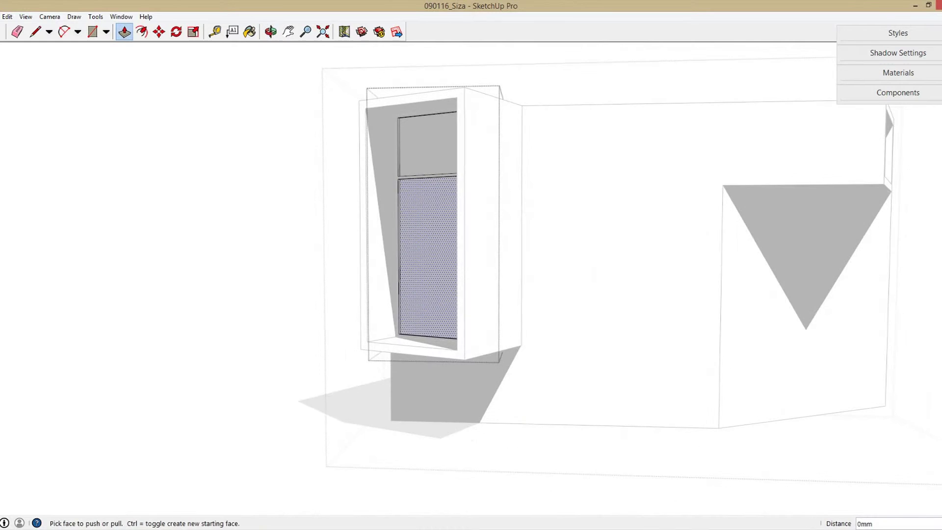
- Paint the upper and lower window panels inside the window group with Translucent_Glass_Gray
{"action": "key", "text": "space"}
{"action": "double_click", "coordinate": [427, 142]}
{"action": "left_click", "coordinate": [427, 142]}
{"action": "left_click", "coordinate": [427, 255], "text": "shift"}
{"action": "key", "text": "b"}
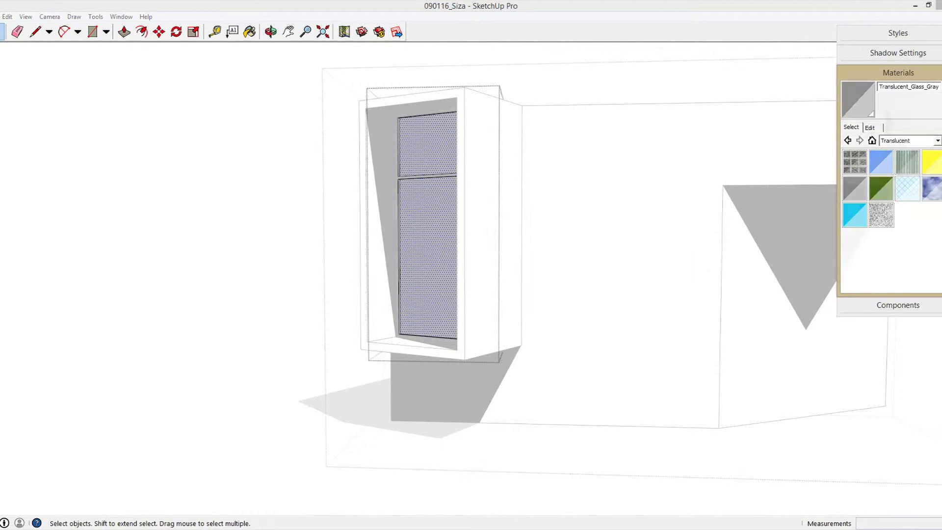
{"action": "key", "text": "space"}
{"action": "key", "text": "Escape"}
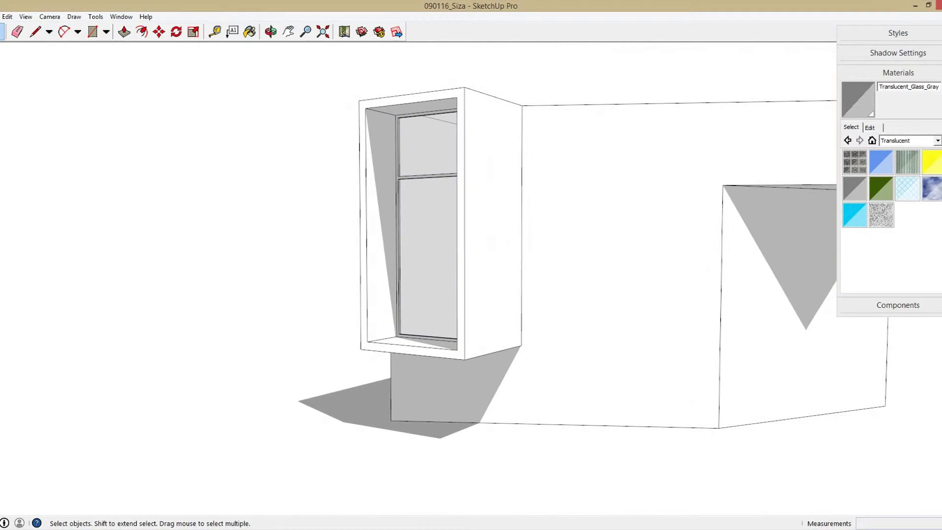
{"action": "left_click", "coordinate": [898, 72]}
- Open the upper window box group and select its glass pane on its own
{"action": "middle_click_drag", "start_coordinate": [491, 265], "coordinate": [432, 275]}
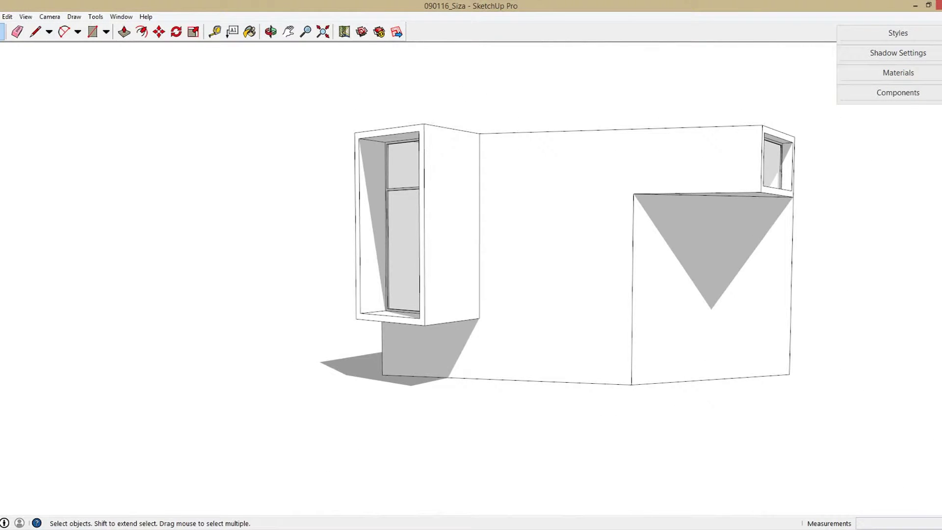
{"action": "scroll", "coordinate": [637, 196], "scroll_direction": "up", "scroll_amount": 3}
{"action": "double_click", "coordinate": [635, 182]}
{"action": "left_click", "coordinate": [635, 182]}
{"action": "key", "text": "p"}
{"action": "key", "text": "space"}
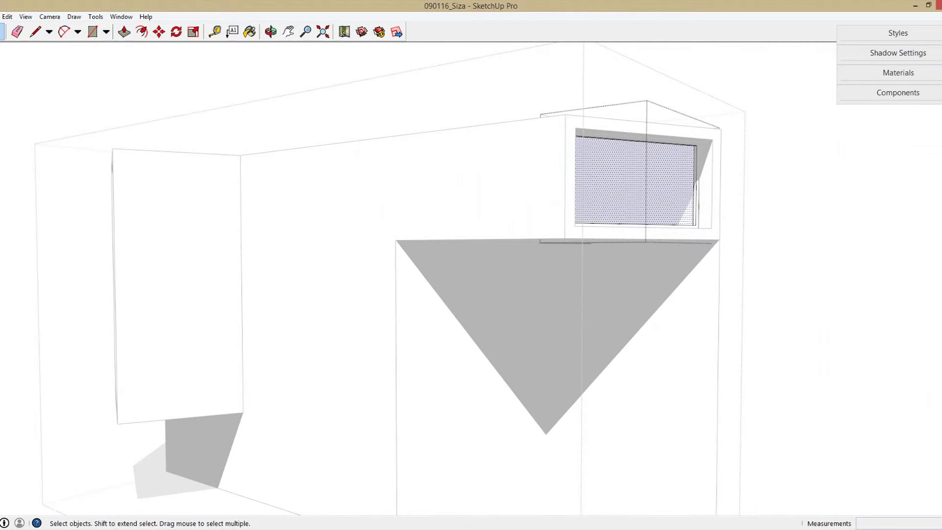
- Orbit around the façade to inspect the window box from oblique and higher angles
{"action": "scroll", "coordinate": [649, 200], "scroll_direction": "down", "scroll_amount": 3}
{"action": "scroll", "coordinate": [539, 294], "scroll_direction": "down", "scroll_amount": 3}
{"action": "middle_click_drag", "start_coordinate": [539, 269], "coordinate": [564, 270]}
{"action": "mouse_move", "coordinate": [490, 274]}
{"action": "middle_mouse_down"}
{"action": "mouse_move", "coordinate": [471, 274]}
{"action": "mouse_move", "coordinate": [564, 264]}
{"action": "middle_mouse_up"}
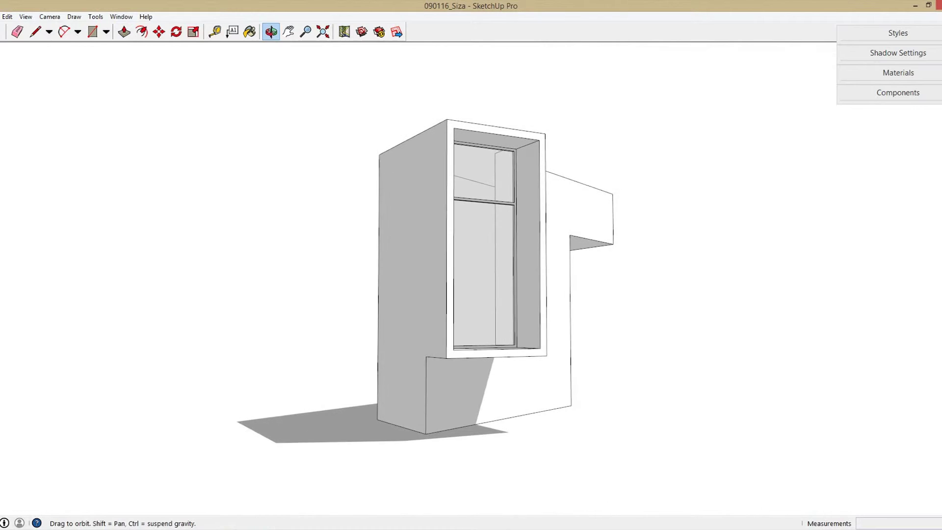
{"action": "mouse_move", "coordinate": [490, 274]}
{"action": "middle_mouse_down"}
{"action": "mouse_move", "coordinate": [550, 236]}
{"action": "mouse_move", "coordinate": [510, 264]}
{"action": "mouse_move", "coordinate": [539, 289]}
{"action": "mouse_move", "coordinate": [519, 290]}
{"action": "mouse_move", "coordinate": [539, 289]}
{"action": "middle_mouse_up"}
{"action": "scroll", "coordinate": [534, 245], "scroll_direction": "up", "scroll_amount": 3}
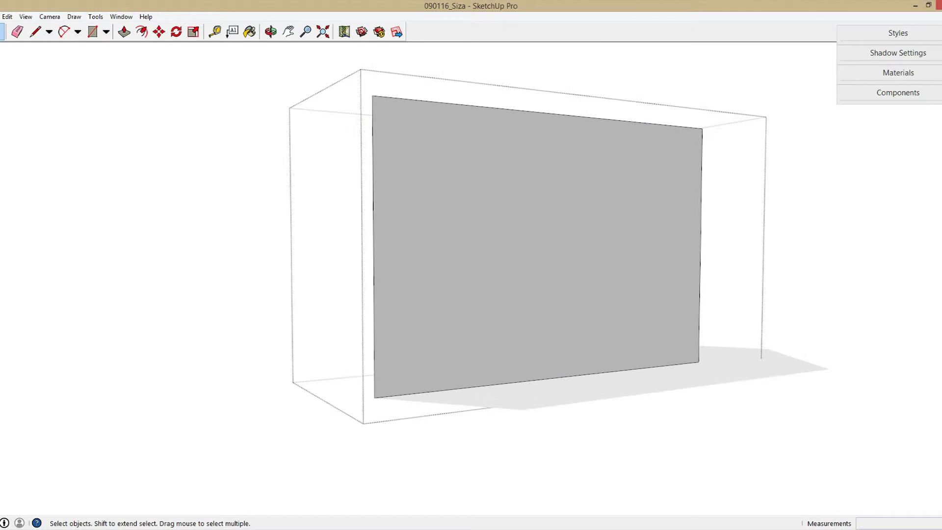
- Copy the rear wall's bottom edge 2100 mm up from the base
{"action": "left_click", "coordinate": [687, 363]}
{"action": "key", "text": "m"}
{"action": "key", "text": "ctrl"}
{"action": "left_click", "coordinate": [698, 361]}
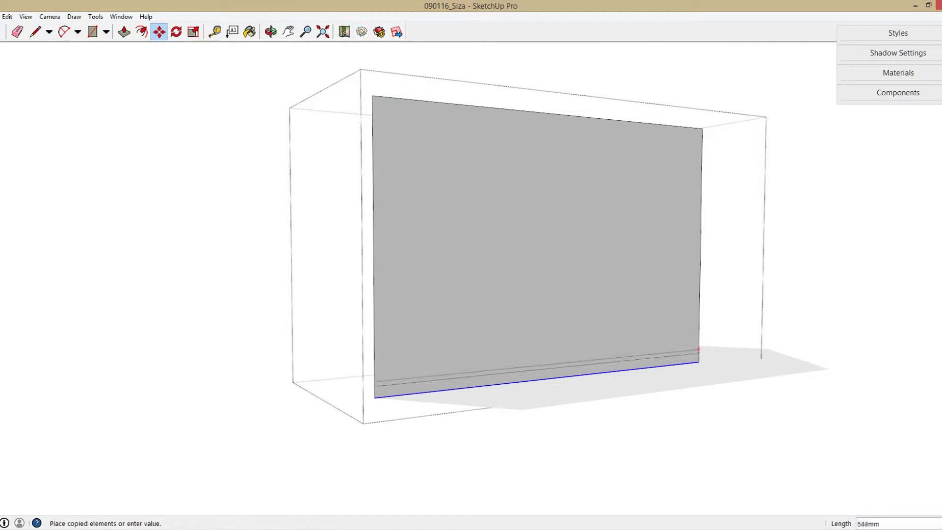
{"action": "key", "text": "Return"}
{"action": "key", "text": "space"}
- Copy the wall's right vertical edge 1000 mm to the left
{"action": "left_click", "coordinate": [699, 343]}
{"action": "key", "text": "m"}
{"action": "key", "text": "ctrl"}
{"action": "left_click", "coordinate": [698, 322]}
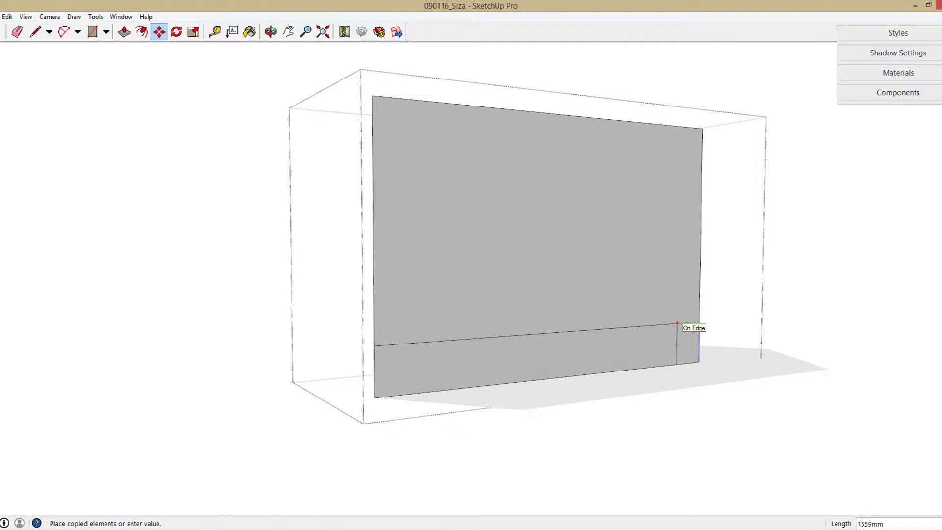
{"action": "key", "text": "Return"}
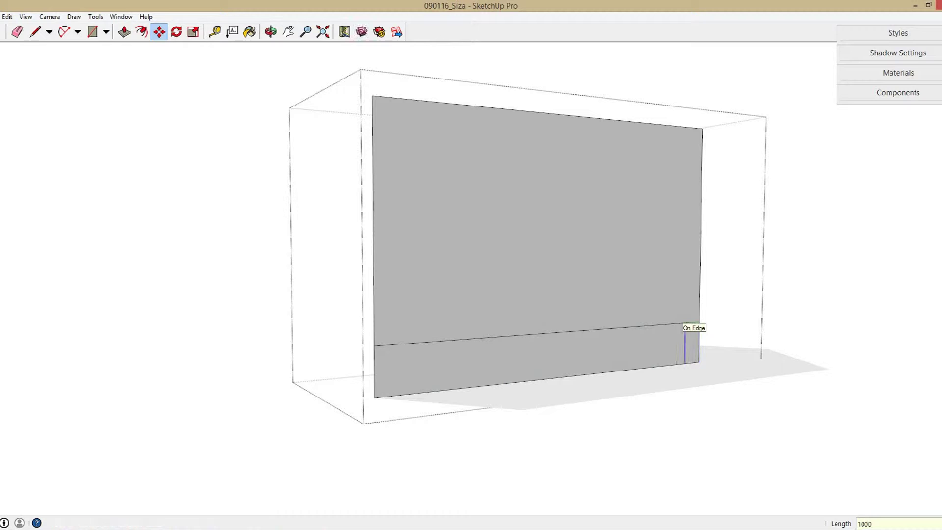
{"action": "mouse_move", "coordinate": [679, 235]}
{"action": "middle_mouse_down"}
{"action": "mouse_move", "coordinate": [623, 181]}
{"action": "mouse_move", "coordinate": [630, 167]}
{"action": "middle_mouse_up"}
- Draw a closing line between the edge endpoints and erase its surplus part
{"action": "key", "text": "e"}
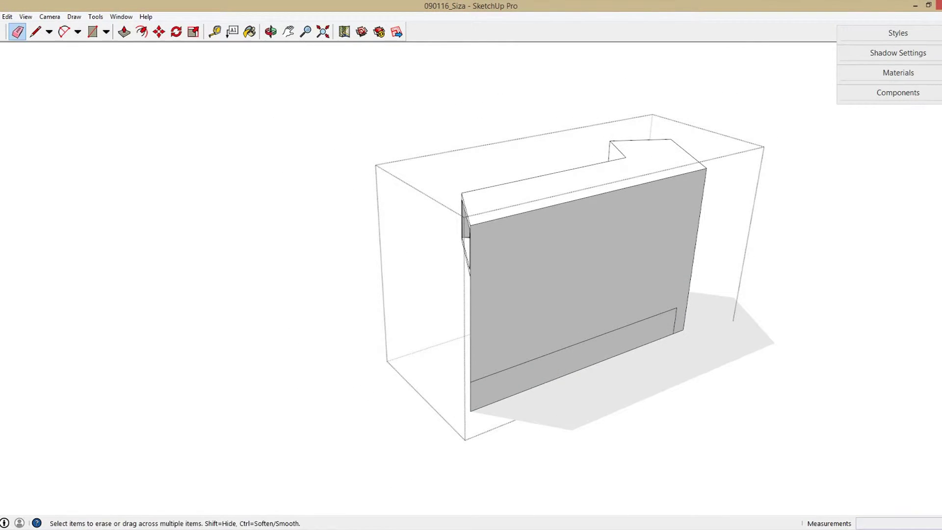
{"action": "key", "text": "l"}
{"action": "left_click", "coordinate": [625, 158]}
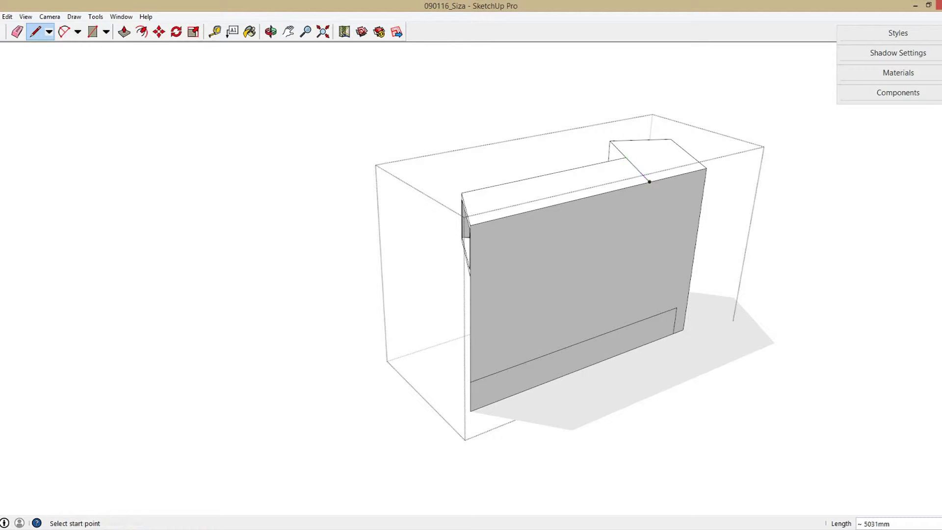
{"action": "left_click", "coordinate": [631, 349]}
{"action": "key", "text": "e"}
{"action": "left_click", "coordinate": [640, 255]}
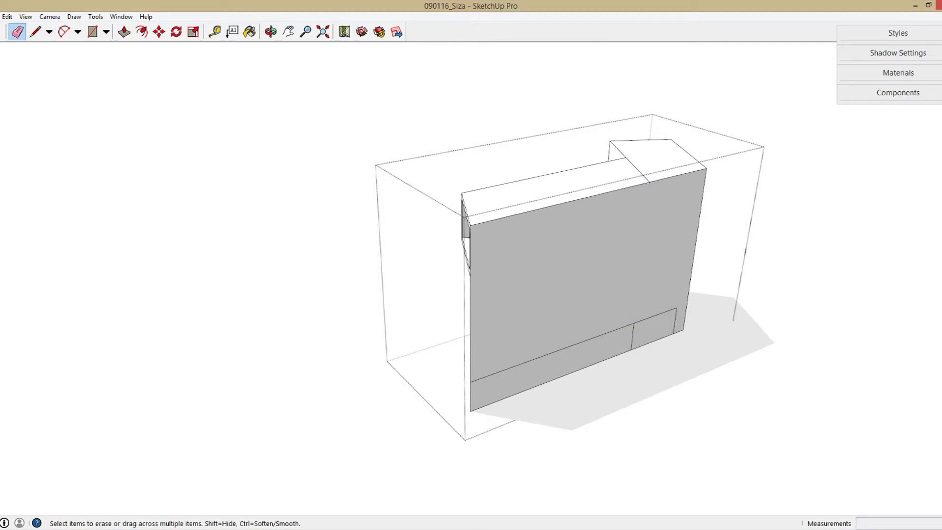
{"action": "middle_click_drag", "start_coordinate": [588, 255], "coordinate": [588, 236]}
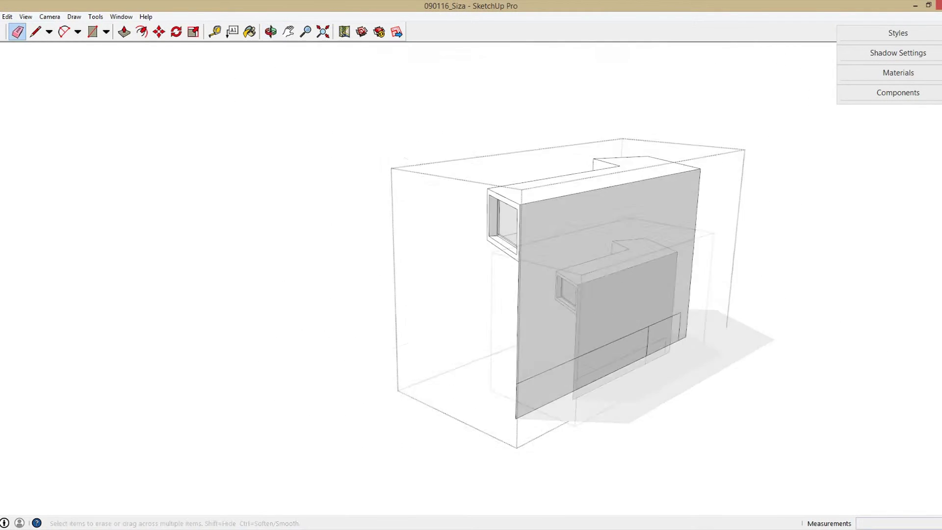
{"action": "key", "text": "space"}
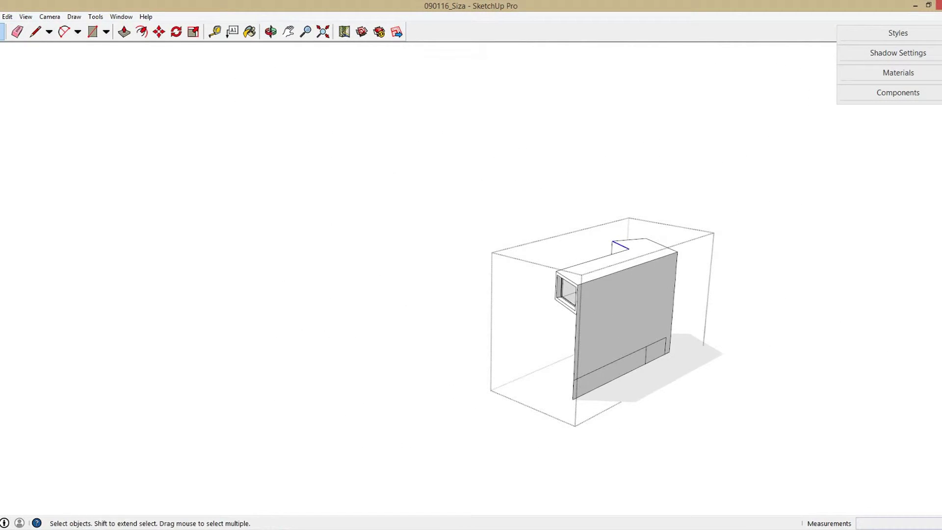
{"action": "scroll", "coordinate": [620, 244], "scroll_direction": "up", "scroll_amount": 2}
- Copy the wall's top edge down toward the base
{"action": "key", "text": "m"}
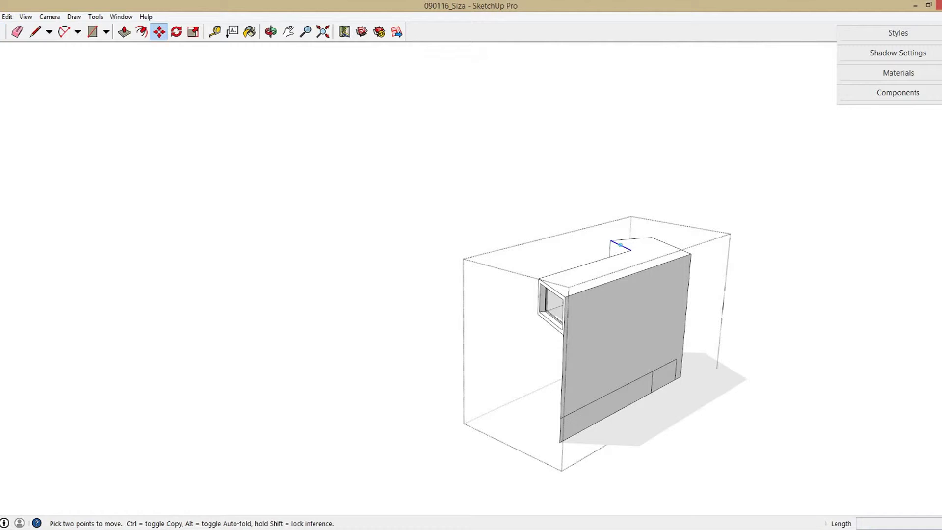
{"action": "left_click", "coordinate": [610, 241]}
{"action": "middle_click_drag", "start_coordinate": [610, 241], "coordinate": [576, 333]}
{"action": "key", "text": "ctrl"}
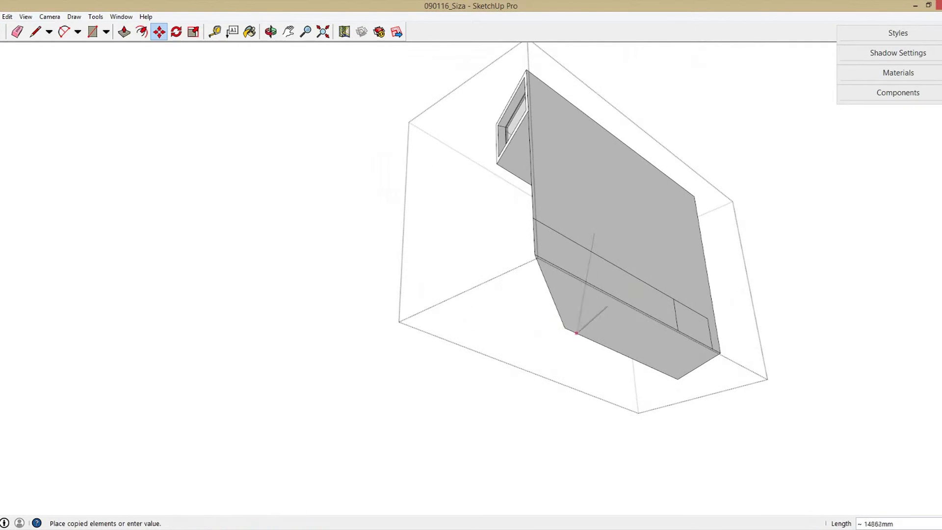
{"action": "left_click", "coordinate": [564, 327]}
{"action": "key", "text": "space"}
- Draw a line up from the wall's bottom edge and erase an extra line
{"action": "key", "text": "l"}
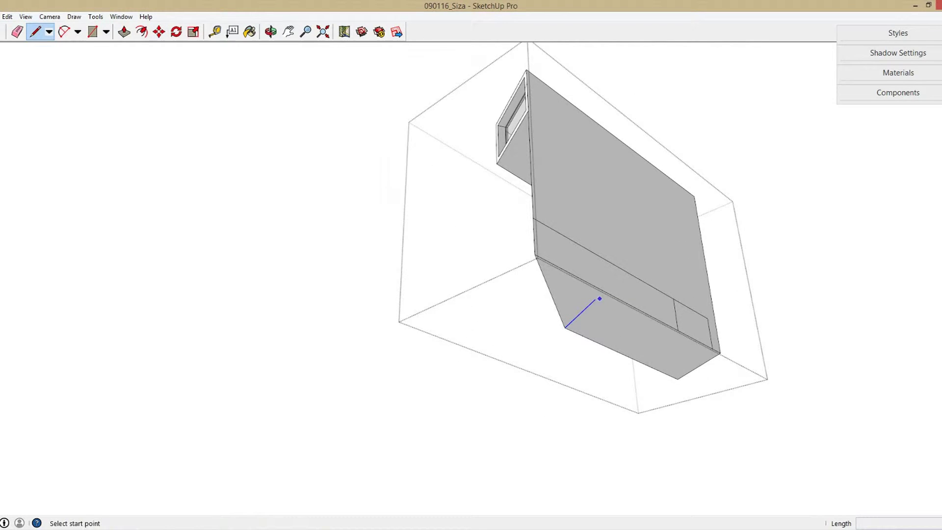
{"action": "left_click", "coordinate": [595, 300]}
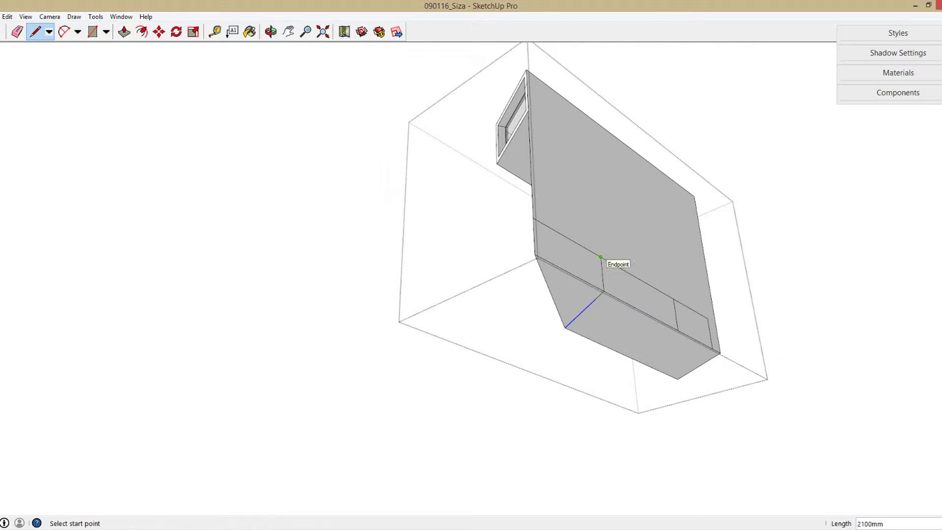
{"action": "middle_click_drag", "start_coordinate": [601, 257], "coordinate": [583, 329]}
{"action": "key", "text": "e"}
{"action": "mouse_move", "coordinate": [589, 246]}
{"action": "middle_mouse_down"}
{"action": "mouse_move", "coordinate": [564, 294]}
{"action": "mouse_move", "coordinate": [584, 304]}
{"action": "middle_mouse_up"}
{"action": "key", "text": "space"}
- Copy the selected edge 900 mm along the base and erase the leftover base lines
{"action": "key", "text": "m"}
{"action": "key", "text": "ctrl"}
{"action": "left_click", "coordinate": [586, 348]}
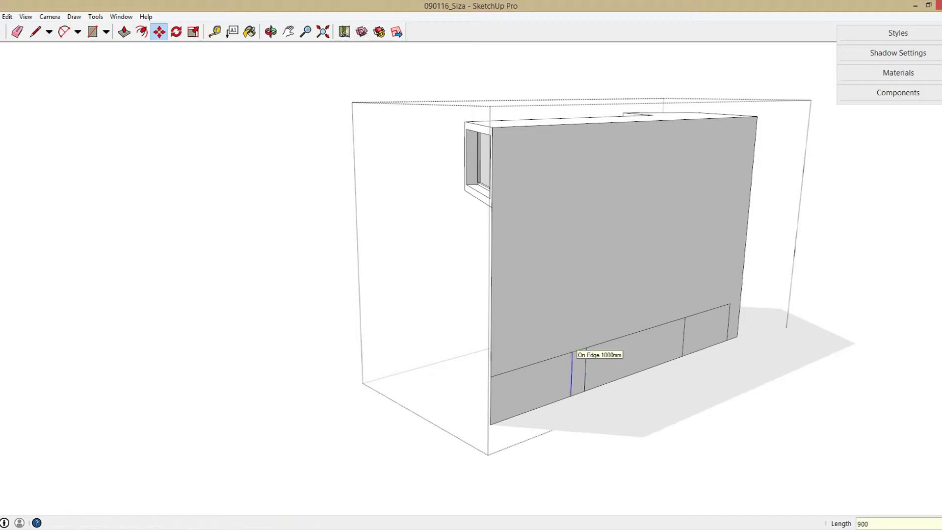
{"action": "key", "text": "e"}
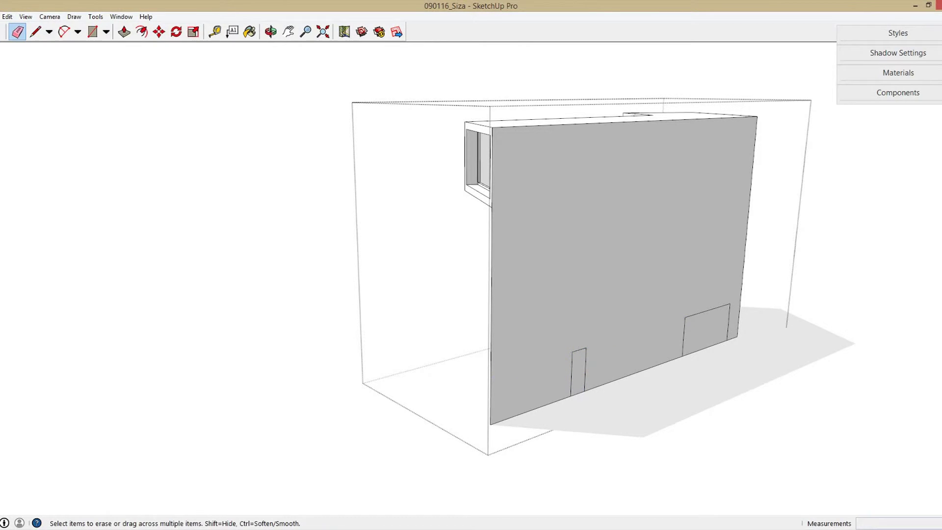
{"action": "middle_click_drag", "start_coordinate": [578, 343], "coordinate": [576, 348]}
{"action": "scroll", "coordinate": [581, 321], "scroll_direction": "up", "scroll_amount": 2}
- Push the door and wide opening faces inward to recess them
{"action": "key", "text": "p"}
{"action": "left_click", "coordinate": [573, 375]}
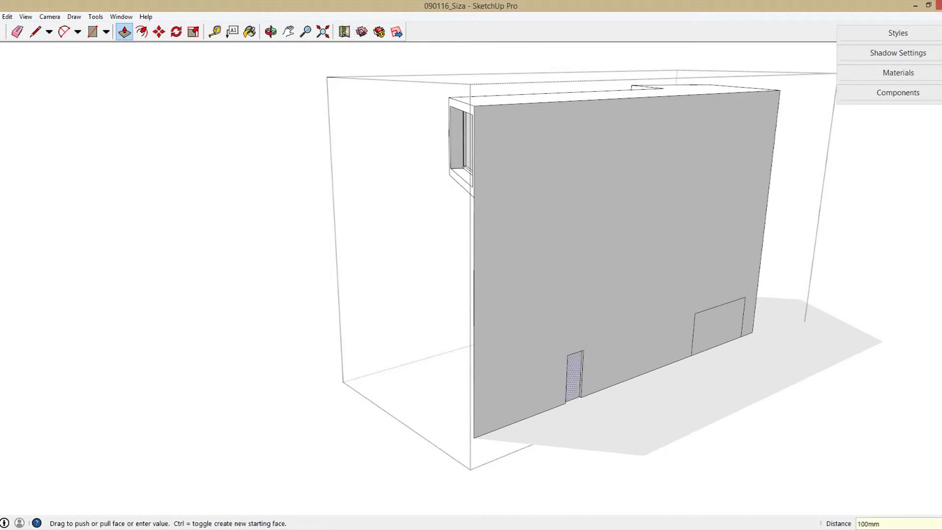
{"action": "scroll", "coordinate": [720, 325], "scroll_direction": "up", "scroll_amount": 1}
{"action": "scroll", "coordinate": [720, 324], "scroll_direction": "up", "scroll_amount": 1}
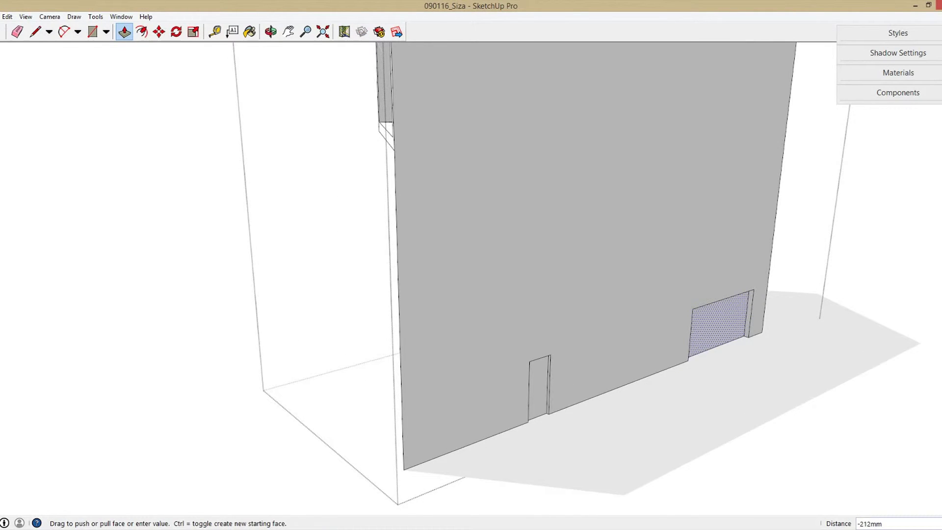
{"action": "left_click", "coordinate": [803, 330]}
{"action": "key", "text": "space"}
{"action": "scroll", "coordinate": [803, 329], "scroll_direction": "up", "scroll_amount": 2}
{"action": "scroll", "coordinate": [802, 329], "scroll_direction": "up", "scroll_amount": 2}
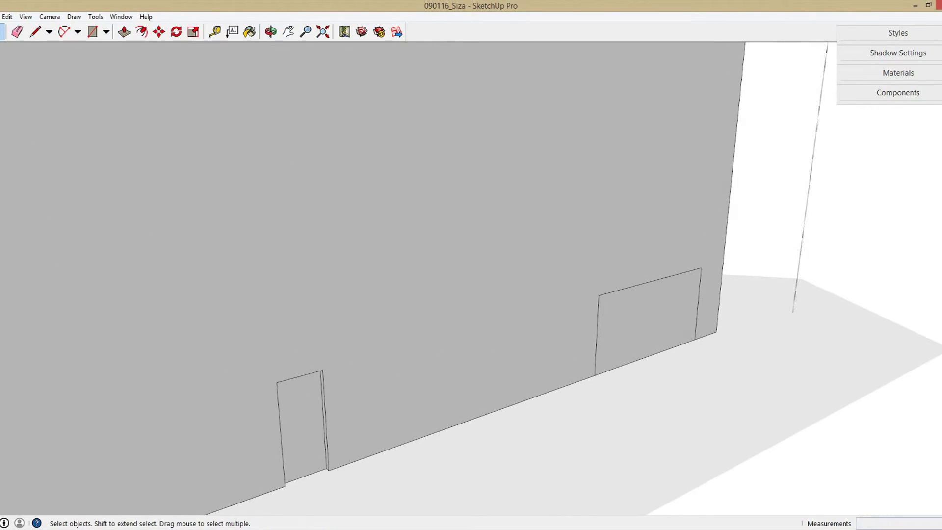
- Copy the opening's bottom edge up 450 mm to form the window sill
{"action": "key", "text": "m"}
{"action": "key", "text": "ctrl"}
{"action": "left_click", "coordinate": [694, 339]}
{"action": "type", "text": "450"}
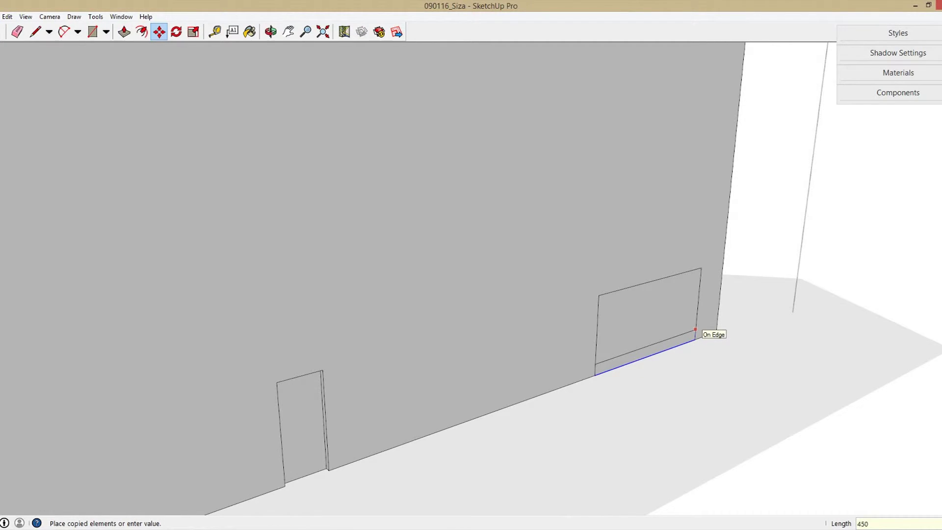
{"action": "key", "text": "Return"}
{"action": "left_click", "coordinate": [695, 338]}
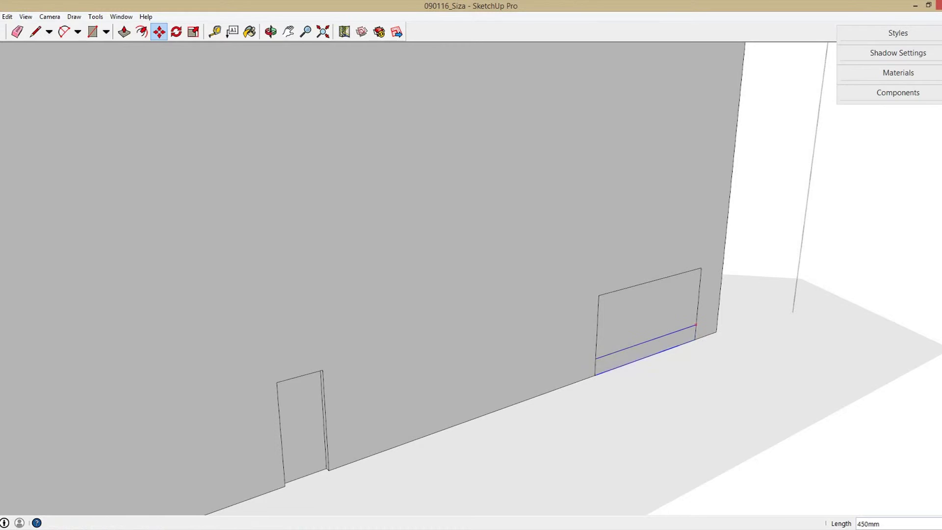
{"action": "left_click", "coordinate": [696, 324]}
{"action": "scroll", "coordinate": [694, 331], "scroll_direction": "up", "scroll_amount": 1}
{"action": "key", "text": "e"}
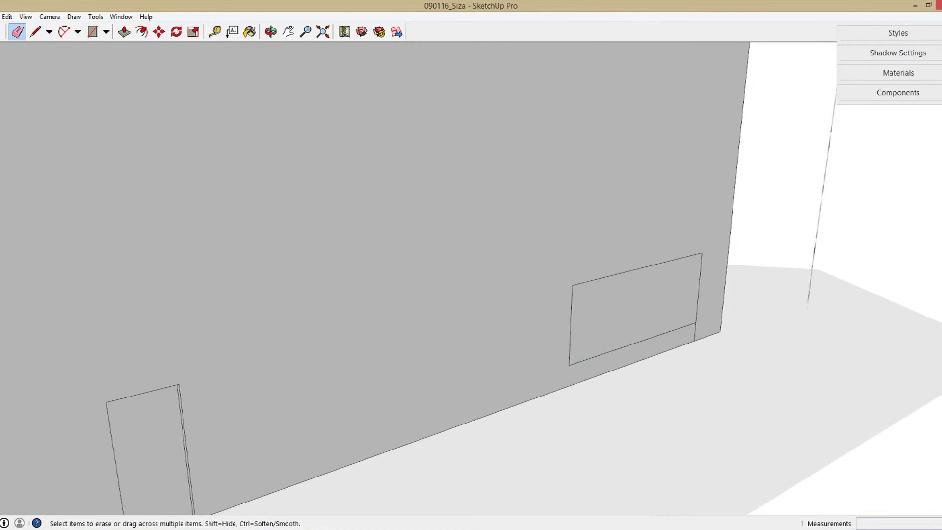
- Push the window face 300 mm into the rear wall
{"action": "key", "text": "space"}
{"action": "key", "text": "p"}
{"action": "left_click", "coordinate": [633, 309]}
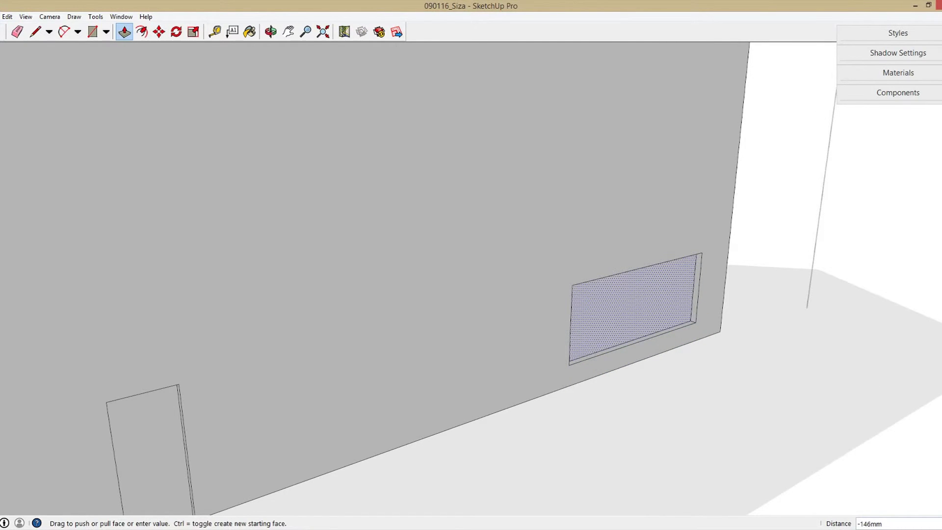
{"action": "key", "text": "Return"}
{"action": "middle_click_drag", "start_coordinate": [470, 265], "coordinate": [372, 275]}
{"action": "key", "text": "space"}
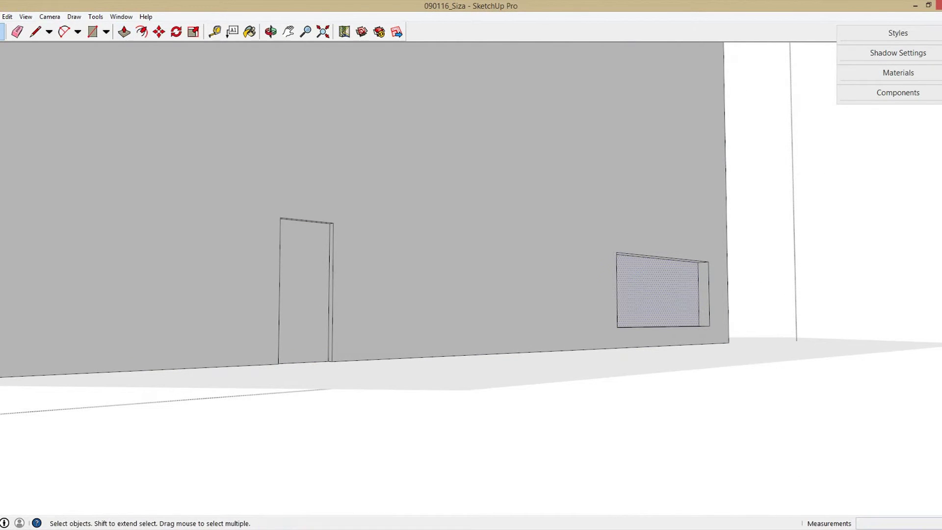
- Offset the window outline inward as a frame and push the inner pane back
{"action": "key", "text": "f"}
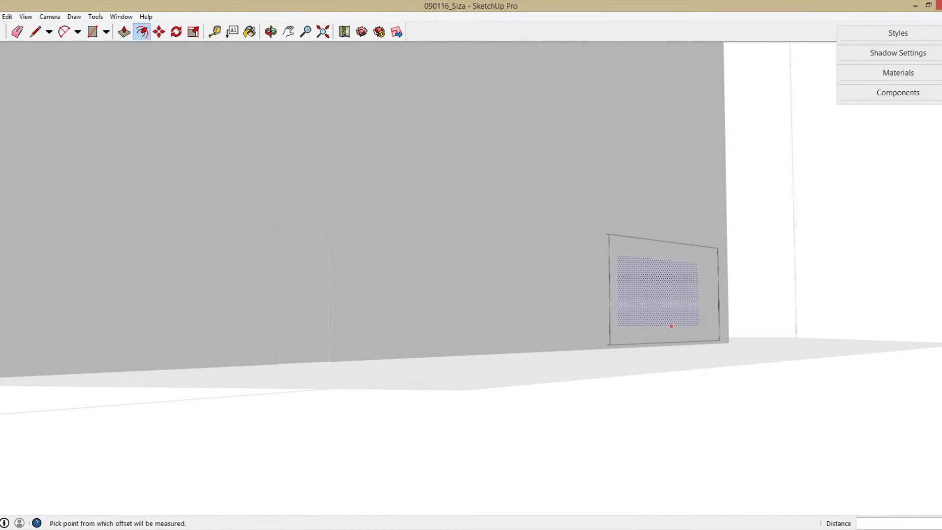
{"action": "type", "text": "100"}
{"action": "key", "text": "Return"}
{"action": "key", "text": "space"}
{"action": "middle_click_drag", "start_coordinate": [671, 325], "coordinate": [668, 298]}
{"action": "key", "text": "p"}
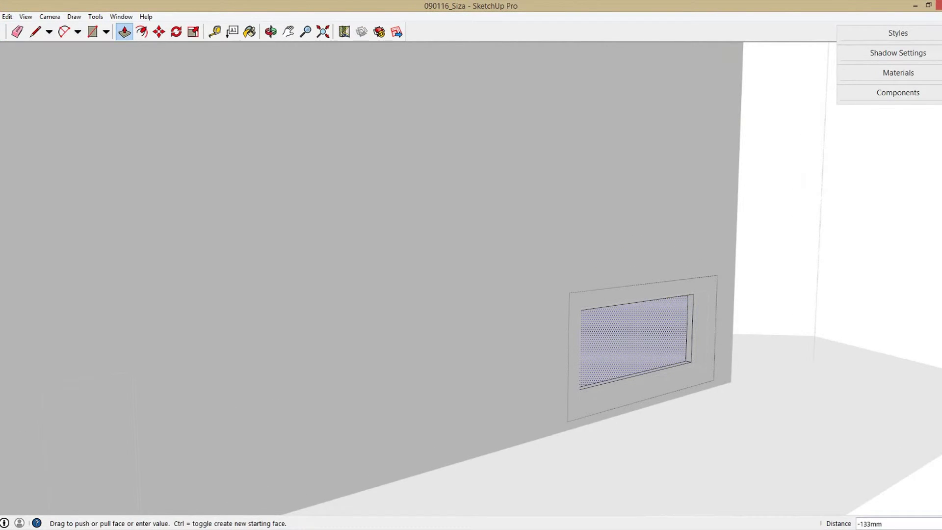
{"action": "key", "text": "space"}
- Paint the recessed window pane with Translucent_Glass_Gray
{"action": "key", "text": "b"}
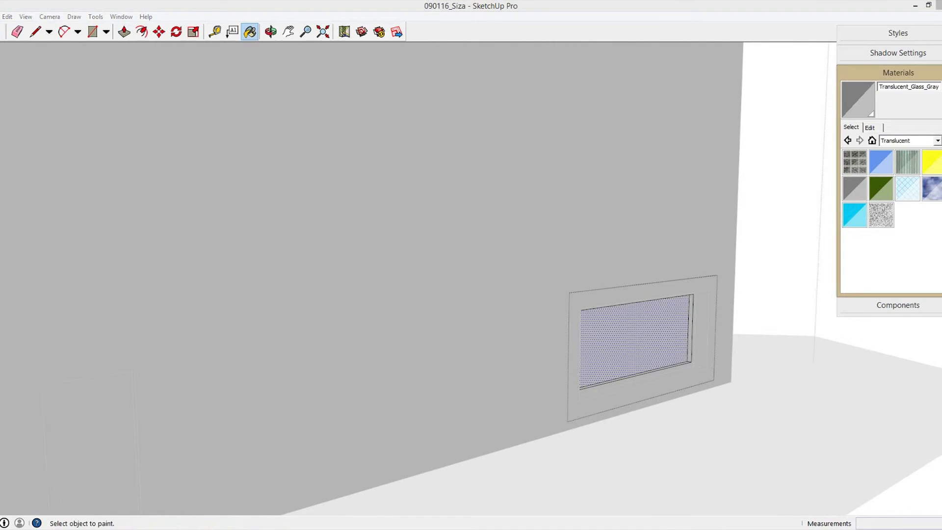
{"action": "key", "text": "shift+z"}
{"action": "key", "text": "space"}
{"action": "mouse_move", "coordinate": [564, 245]}
{"action": "middle_mouse_down"}
{"action": "mouse_move", "coordinate": [589, 255]}
{"action": "mouse_move", "coordinate": [574, 255]}
{"action": "mouse_move", "coordinate": [638, 257]}
{"action": "mouse_move", "coordinate": [608, 265]}
{"action": "mouse_move", "coordinate": [663, 267]}
{"action": "middle_mouse_up"}
{"action": "middle_click_drag", "start_coordinate": [564, 295], "coordinate": [583, 294]}
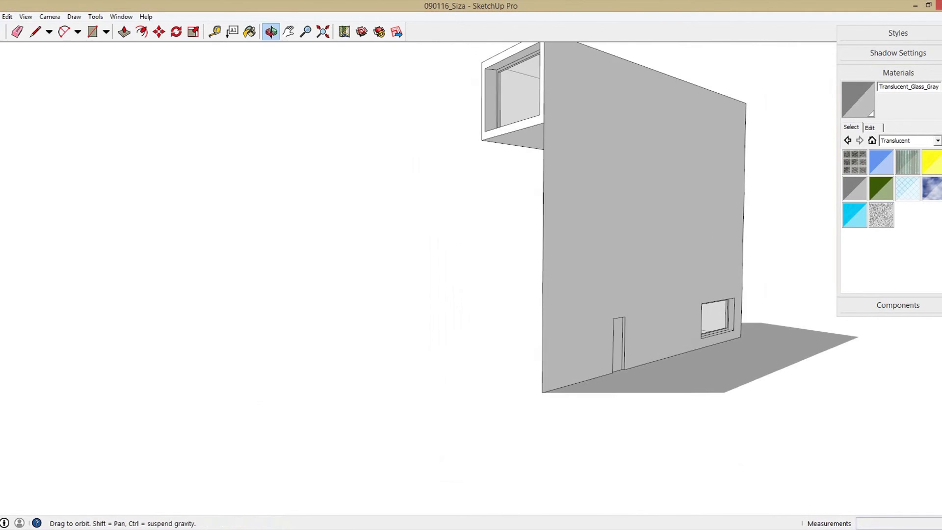
- Offset the door outline inward to create a thin door frame
{"action": "scroll", "coordinate": [564, 343], "scroll_direction": "up", "scroll_amount": 3}
{"action": "scroll", "coordinate": [564, 344], "scroll_direction": "up", "scroll_amount": 2}
{"action": "scroll", "coordinate": [564, 343], "scroll_direction": "up", "scroll_amount": 2}
{"action": "scroll", "coordinate": [564, 343], "scroll_direction": "up", "scroll_amount": 1}
{"action": "key", "text": "f"}
{"action": "left_click", "coordinate": [584, 352]}
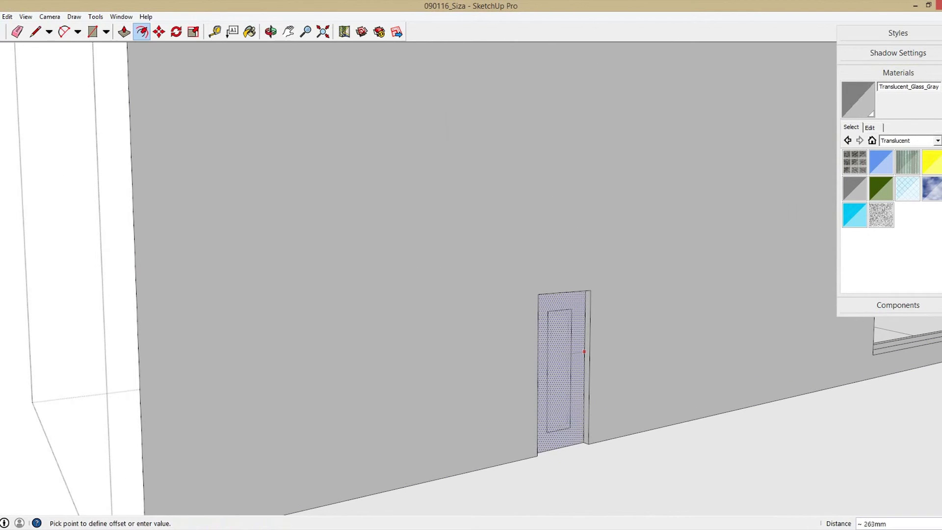
{"action": "key", "text": "Return"}
{"action": "key", "text": "space"}
- Recess the inner door panel slightly and paint it with glass
{"action": "key", "text": "p"}
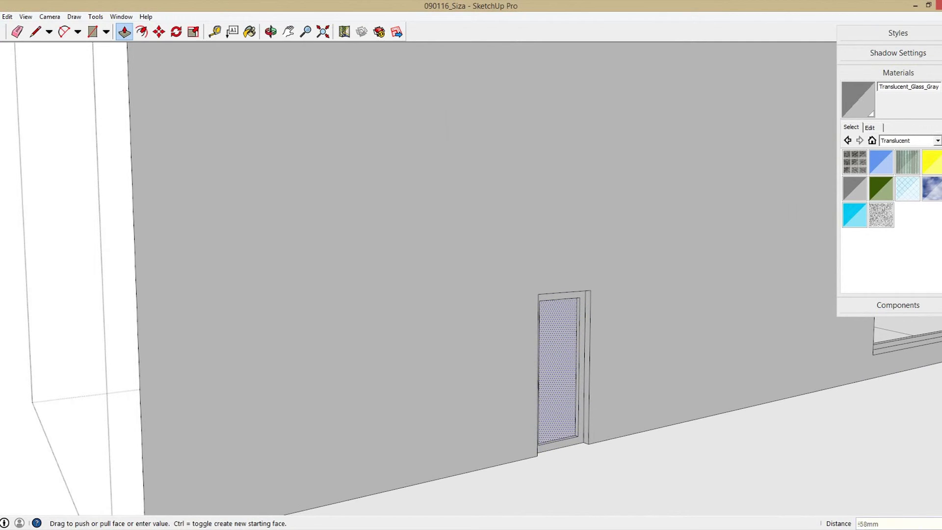
{"action": "key", "text": "Return"}
{"action": "key", "text": "space"}
{"action": "left_click", "coordinate": [855, 187]}
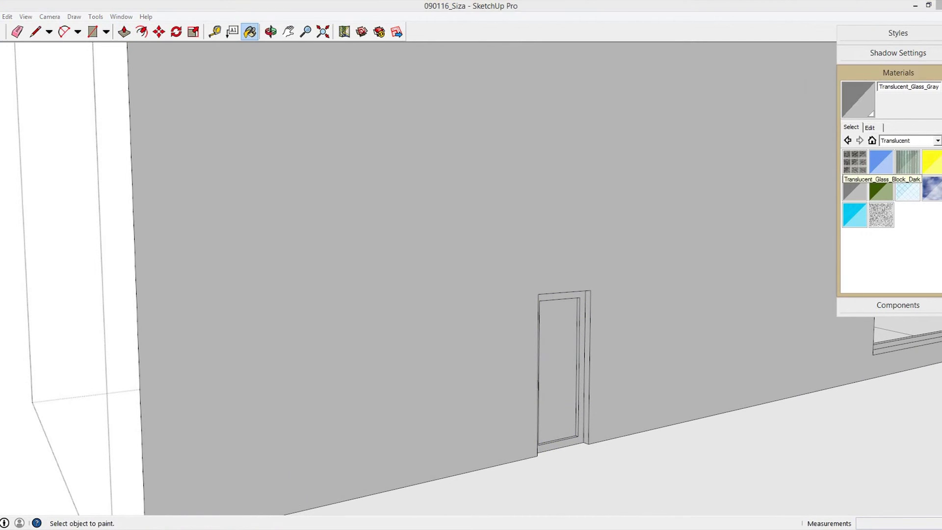
{"action": "mouse_move", "coordinate": [539, 269]}
{"action": "middle_mouse_down"}
{"action": "mouse_move", "coordinate": [603, 268]}
{"action": "mouse_move", "coordinate": [471, 270]}
{"action": "mouse_move", "coordinate": [555, 270]}
{"action": "mouse_move", "coordinate": [530, 231]}
{"action": "mouse_move", "coordinate": [500, 273]}
{"action": "middle_mouse_up"}
{"action": "key", "text": "space"}
{"action": "scroll", "coordinate": [540, 270], "scroll_direction": "down", "scroll_amount": 3}
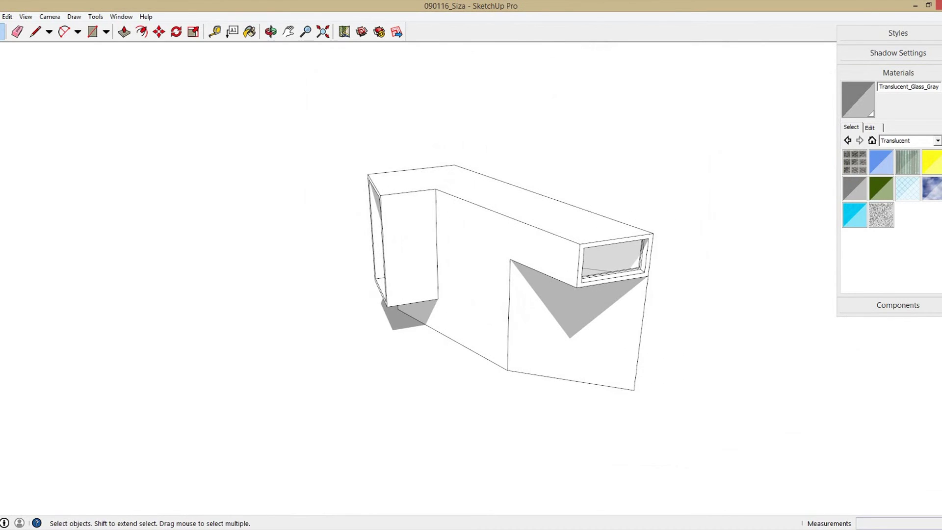
- Place the standing man figure from the Components library on the ground beside the building
{"action": "left_click", "coordinate": [897, 73]}
{"action": "left_click", "coordinate": [898, 92]}
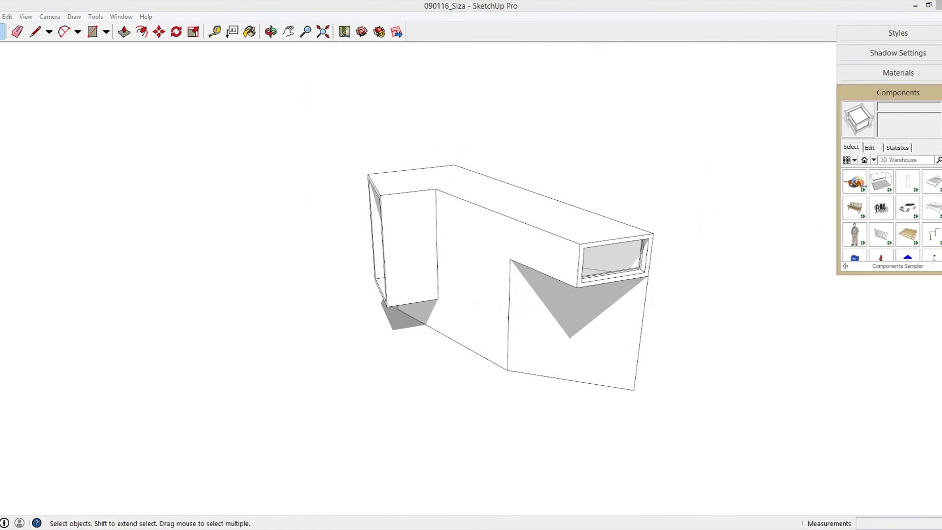
{"action": "left_click", "coordinate": [855, 234]}
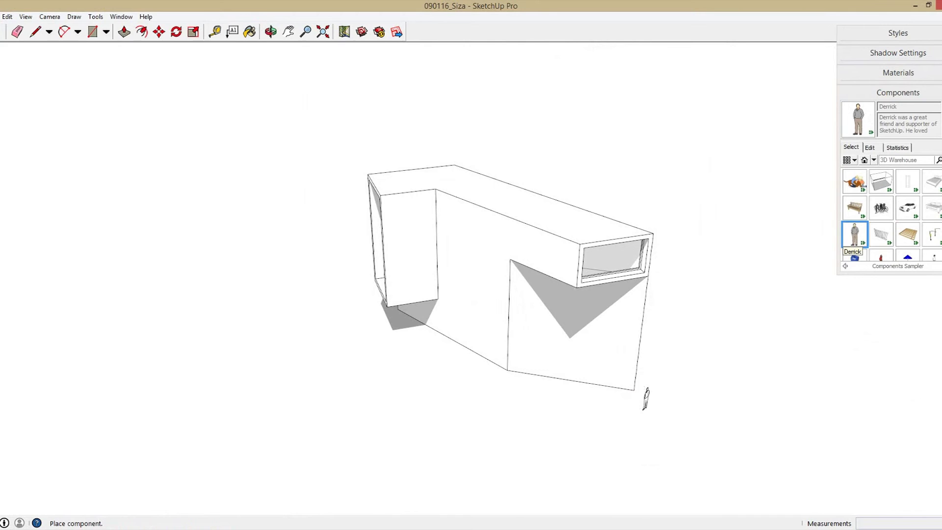
{"action": "middle_click_drag", "start_coordinate": [659, 408], "coordinate": [594, 395]}
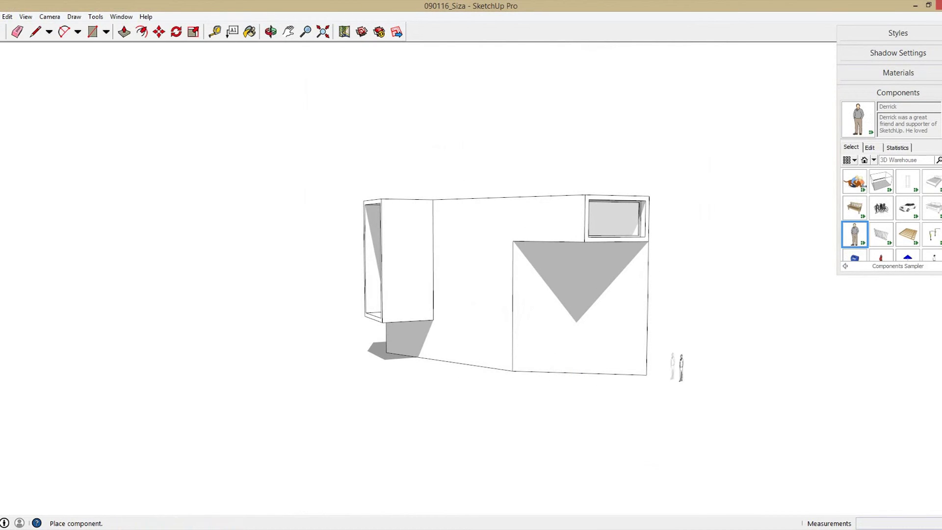
{"action": "left_click", "coordinate": [723, 368]}
{"action": "key", "text": "space"}
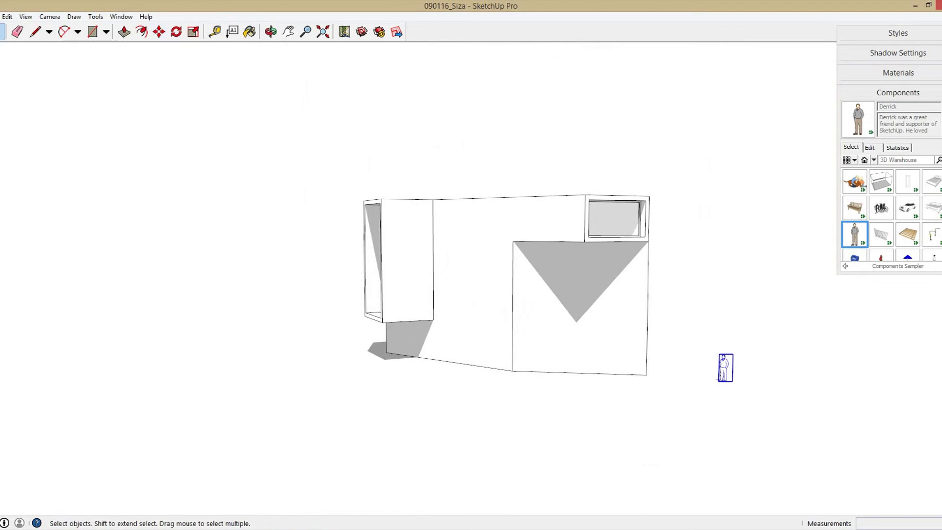
{"action": "key", "text": "o"}
{"action": "mouse_move", "coordinate": [505, 285]}
{"action": "middle_mouse_down"}
{"action": "mouse_move", "coordinate": [490, 267]}
{"action": "mouse_move", "coordinate": [417, 294]}
{"action": "middle_mouse_up"}
{"action": "key", "text": "space"}
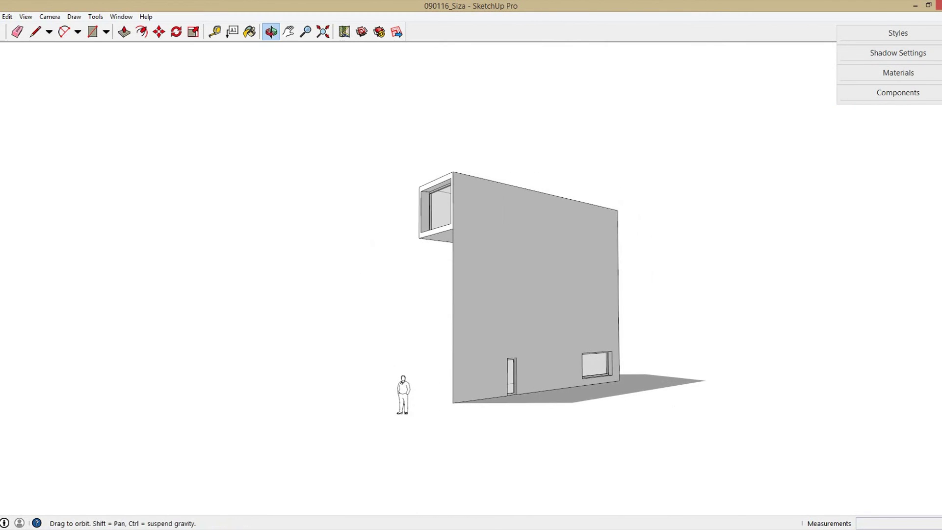
- Move the scale figure 1537 mm to the left
{"action": "middle_click_drag", "start_coordinate": [535, 295], "coordinate": [520, 295]}
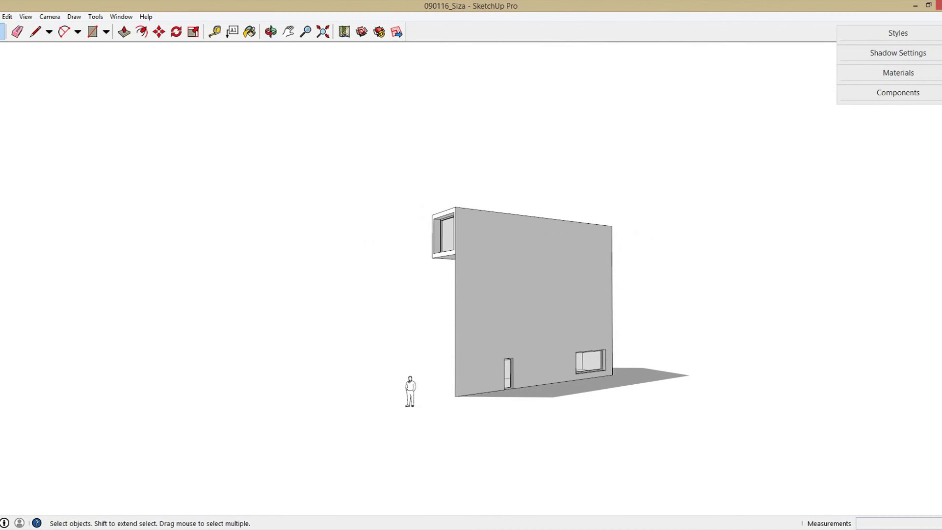
{"action": "key", "text": "m"}
{"action": "left_click", "coordinate": [522, 438]}
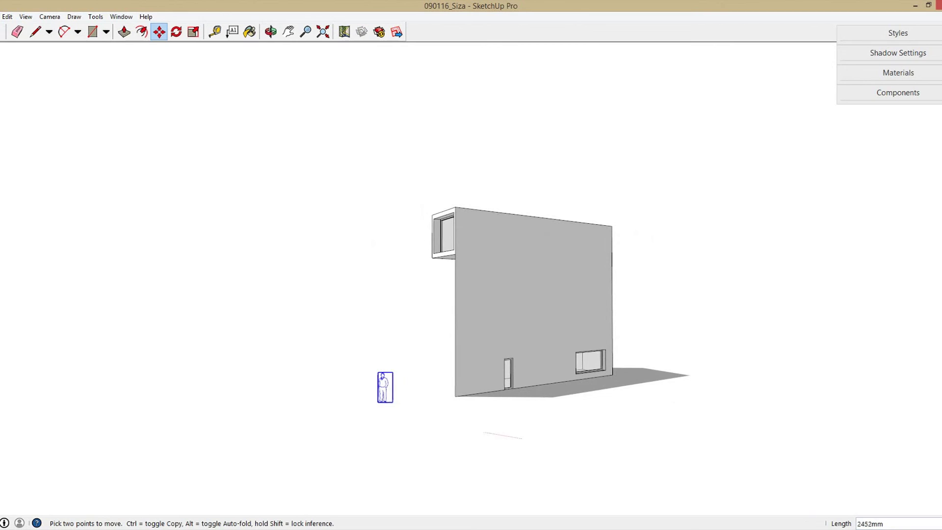
{"action": "key", "text": "space"}
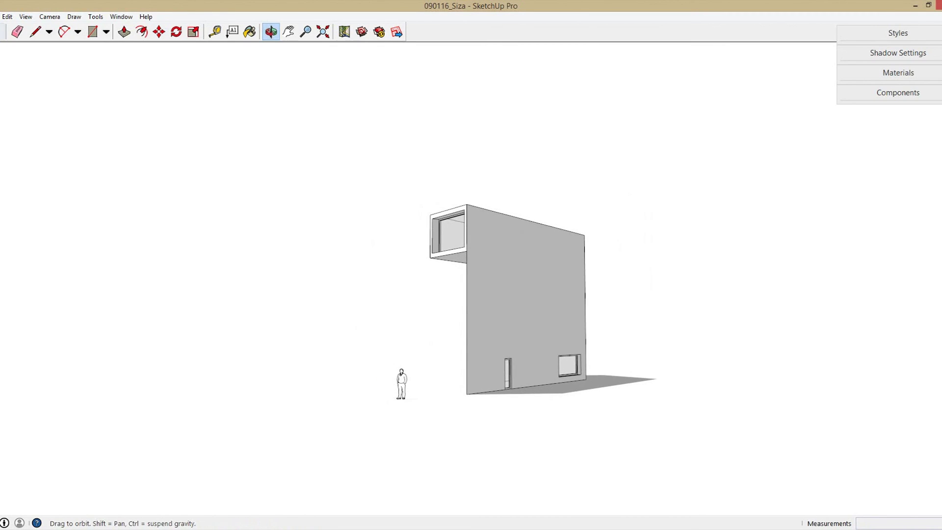
- Orbit around the long façade and up to review the whole model and roof
{"action": "middle_click_drag", "start_coordinate": [534, 295], "coordinate": [339, 294]}
{"action": "mouse_move", "coordinate": [442, 294]}
{"action": "middle_mouse_down"}
{"action": "mouse_move", "coordinate": [539, 294]}
{"action": "mouse_move", "coordinate": [392, 295]}
{"action": "mouse_move", "coordinate": [574, 294]}
{"action": "middle_mouse_up"}
{"action": "middle_click_drag", "start_coordinate": [491, 295], "coordinate": [510, 355]}
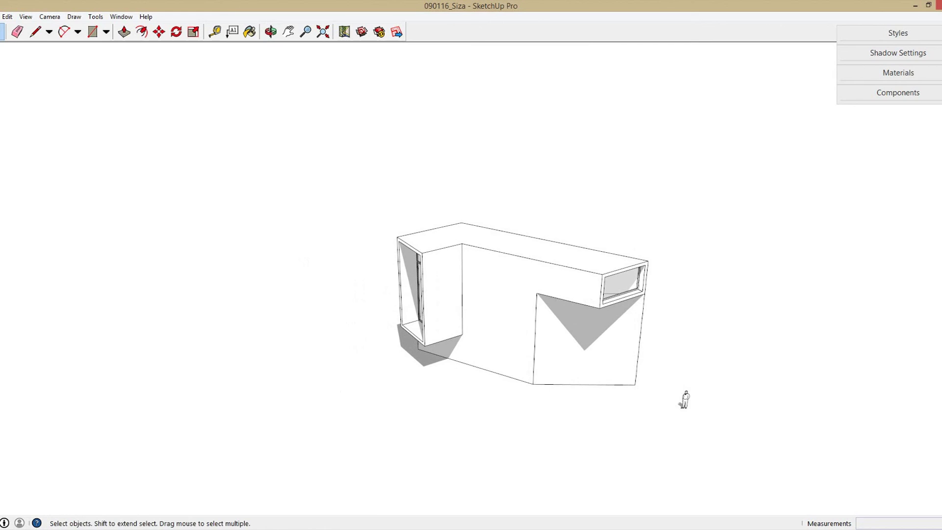